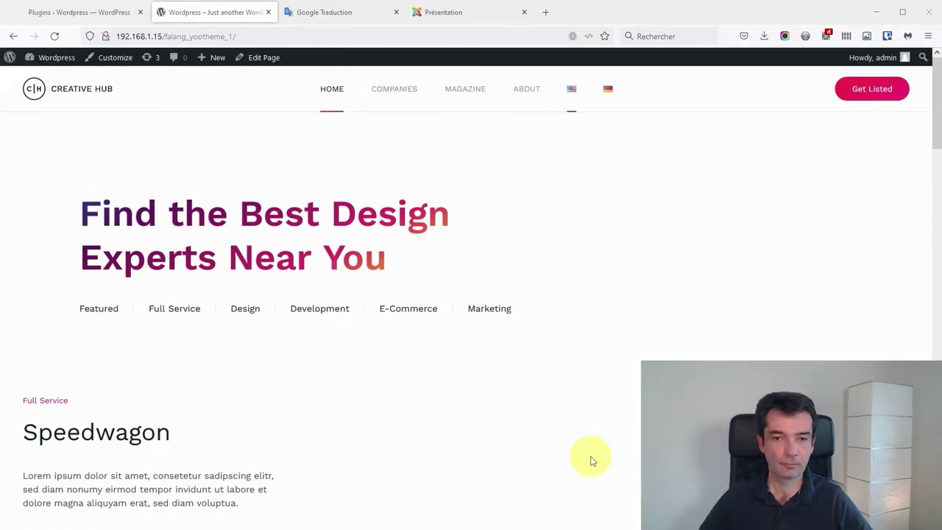
Step: Activate the Falang for YOOtheme Lite and Falang multilanguage for WordPress plugins together from the site's plugin list
left_click(90, 13)
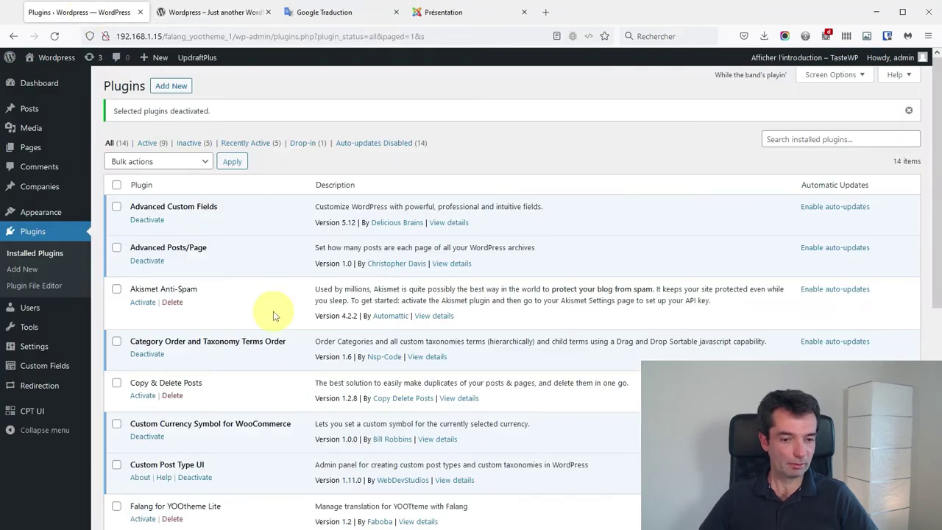
scroll(266, 363, "down", 3)
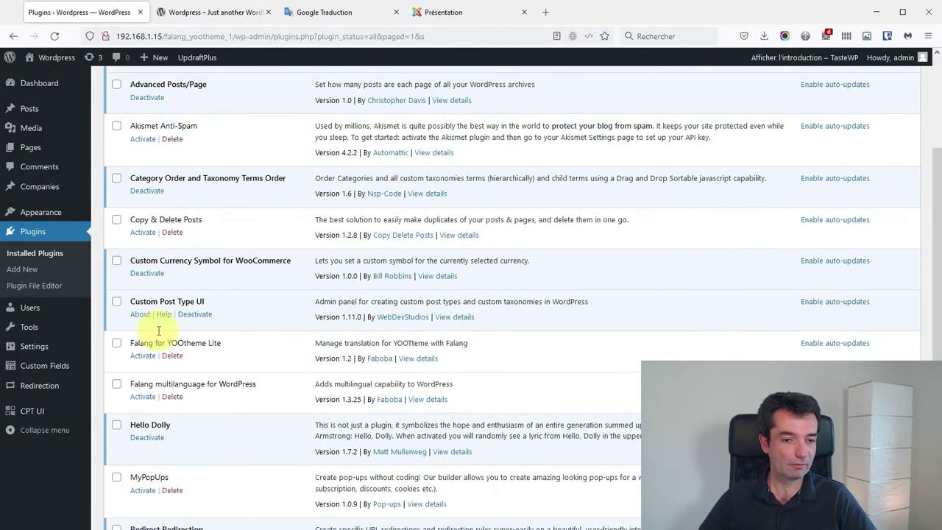
left_click(116, 375)
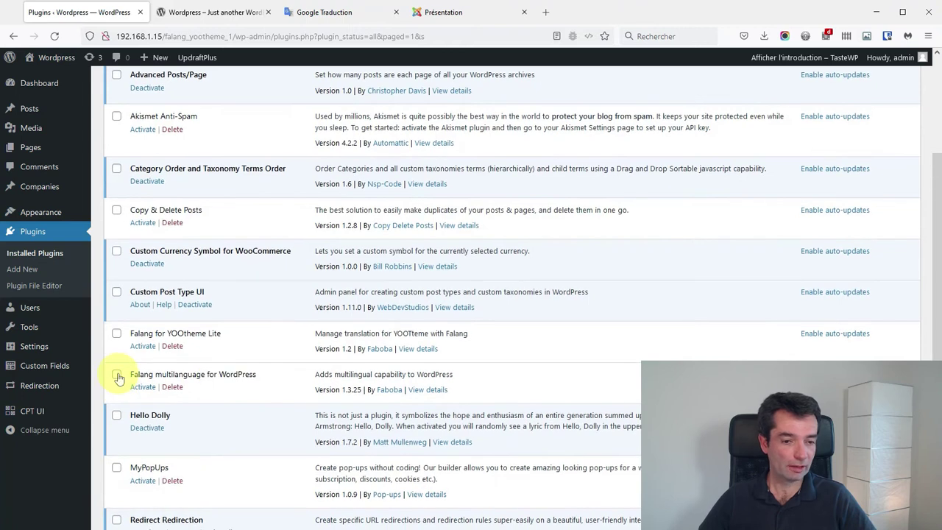
left_click(116, 335)
scroll(236, 277, "up", 3)
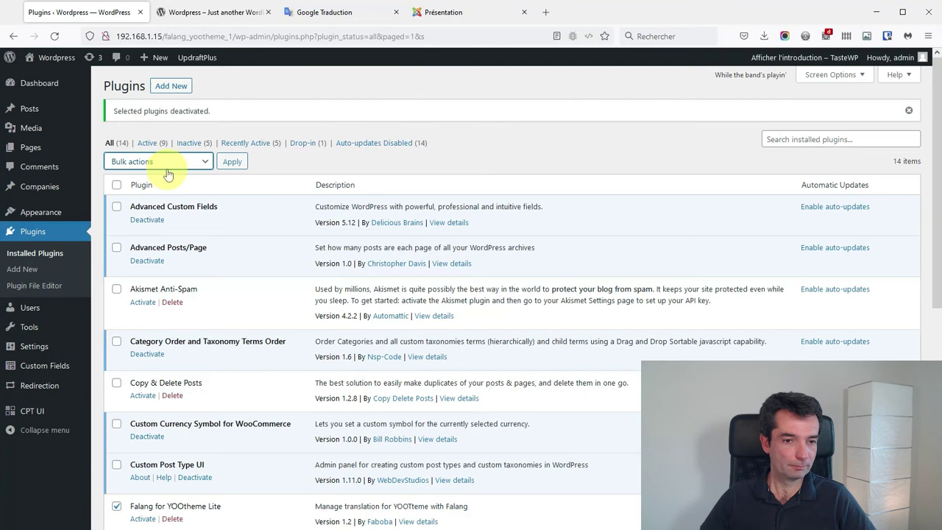
left_click(163, 162)
left_click(147, 197)
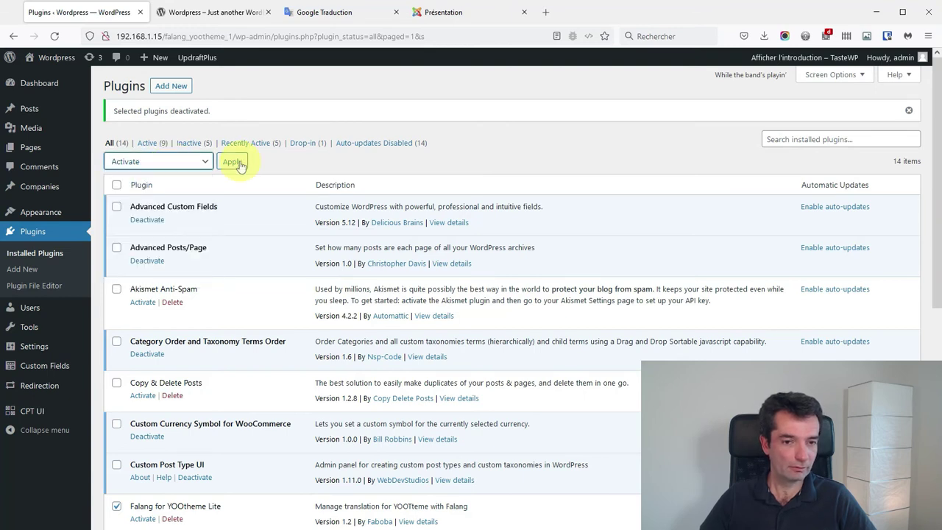
left_click(232, 161)
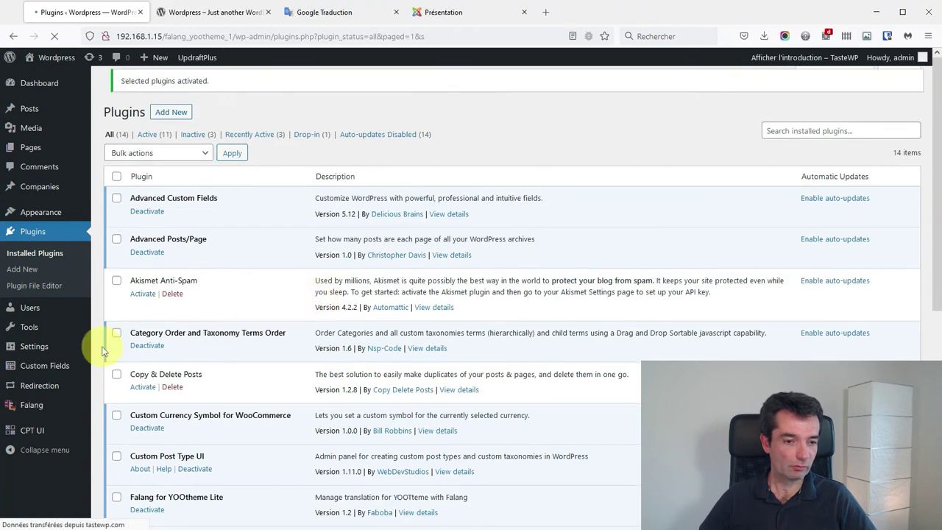
Step: Start a new language in Falang's language list and choose Deutsch - de_DE as the language
mouse_move(47, 416)
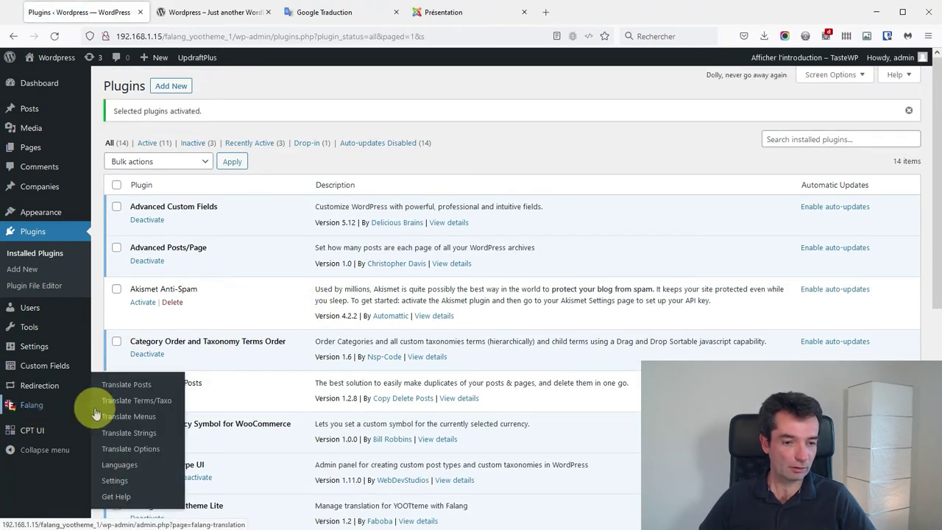
left_click(126, 473)
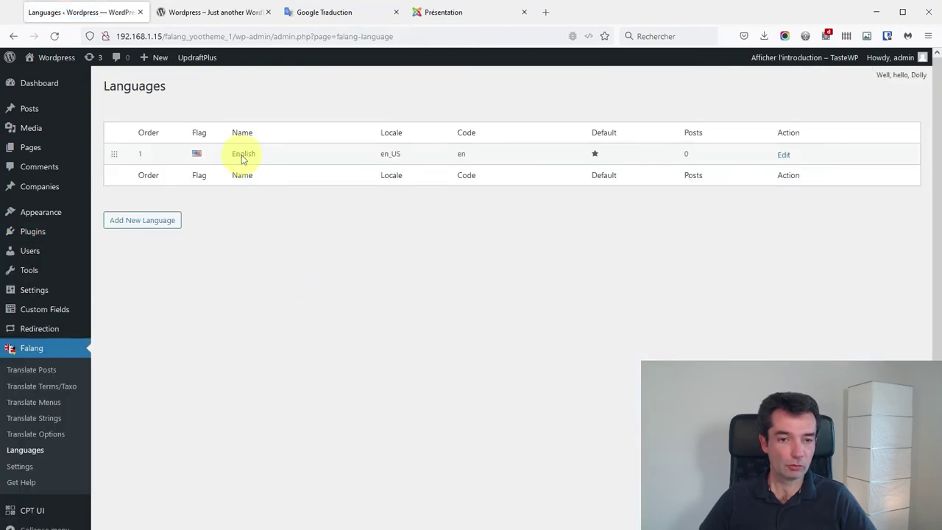
left_click_drag(234, 154, 296, 250)
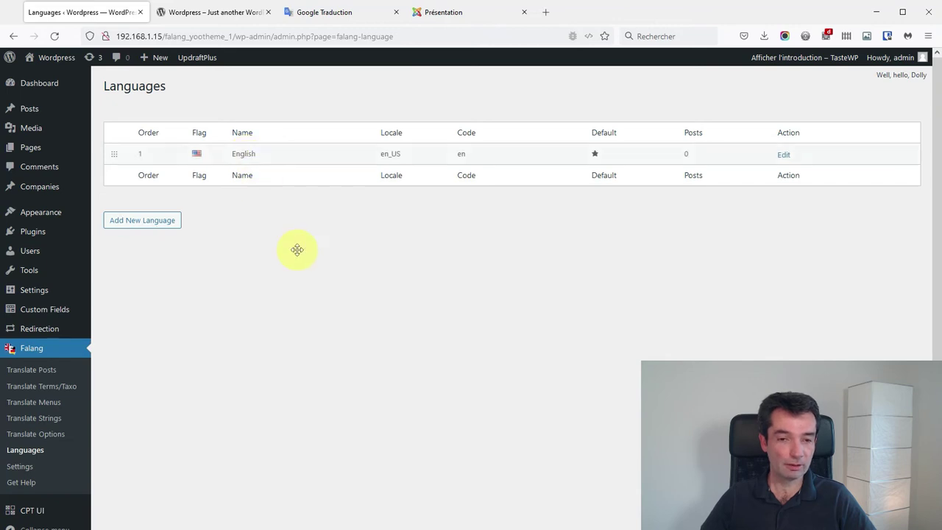
left_click(164, 219)
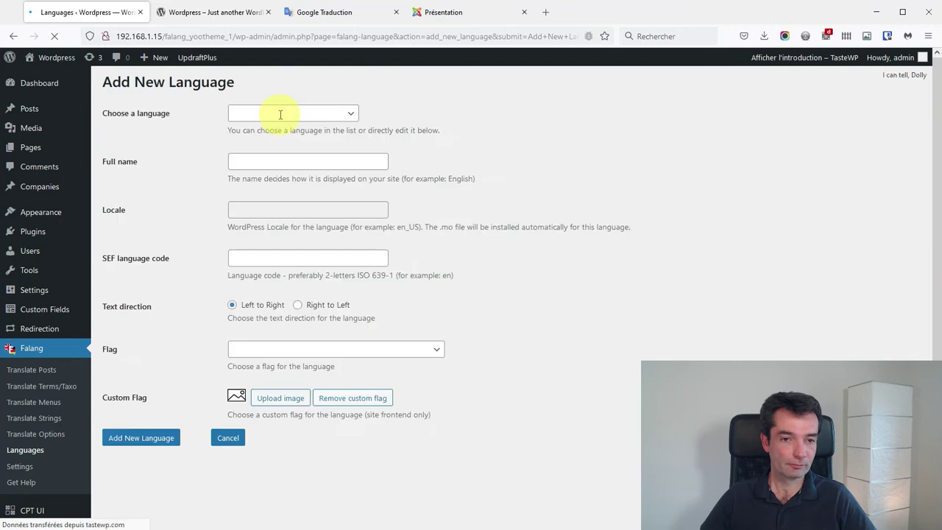
left_click(278, 115)
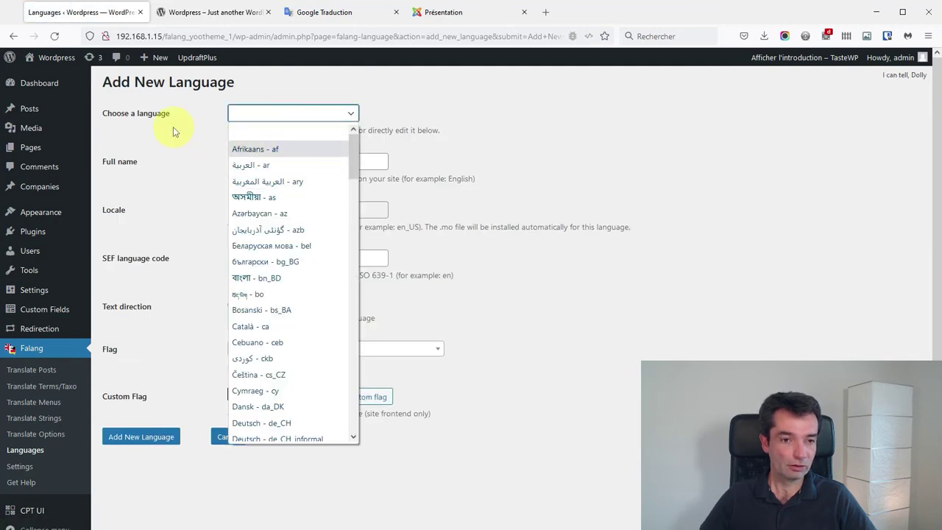
scroll(296, 327, "down", 3)
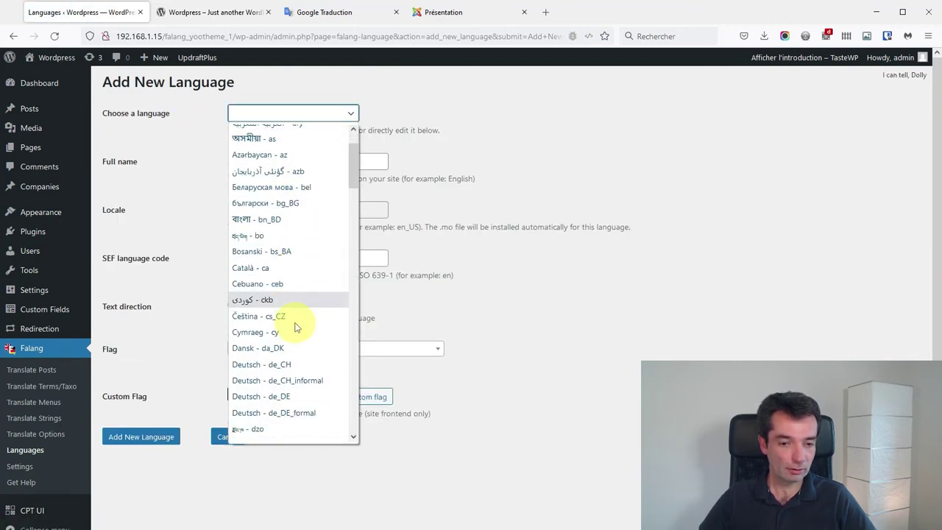
left_click(294, 365)
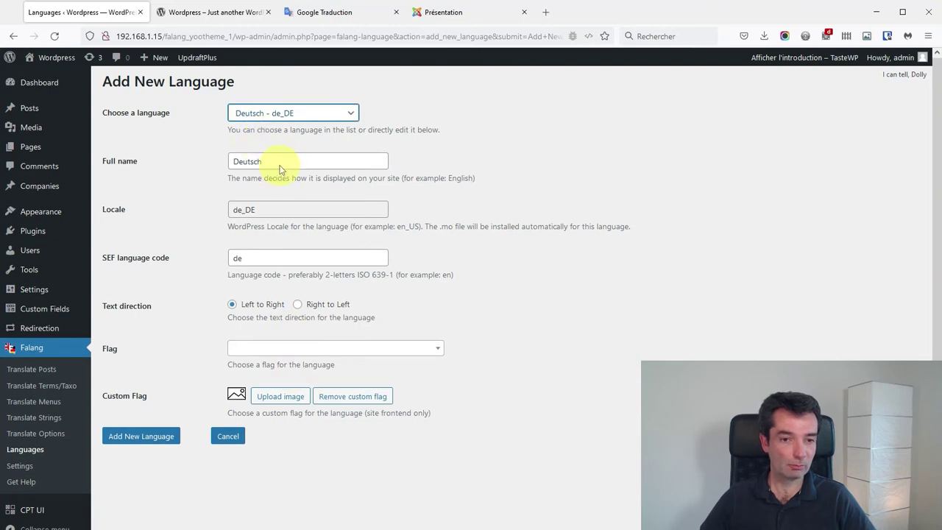
Step: Assign the Germany flag to the Deutsch language, add it to the site and refresh the language list
left_click_drag(279, 163, 236, 161)
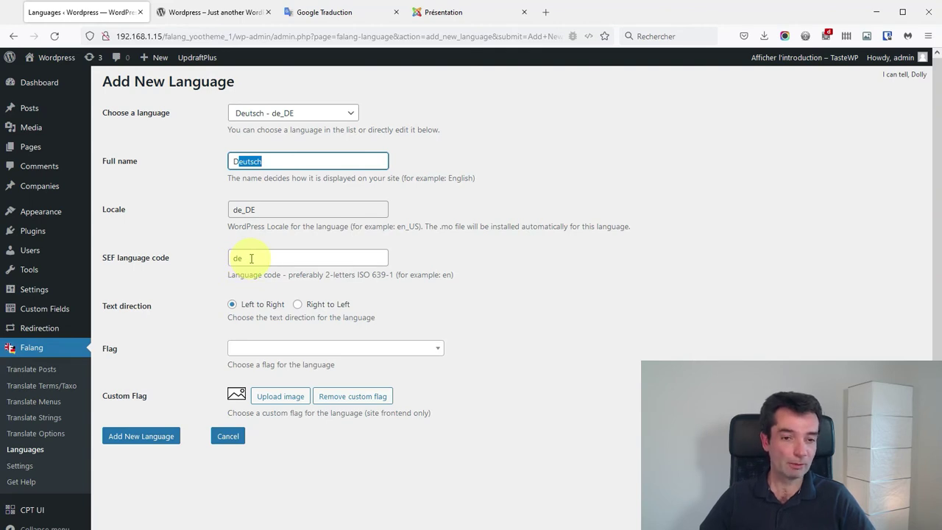
left_click(288, 352)
type("g")
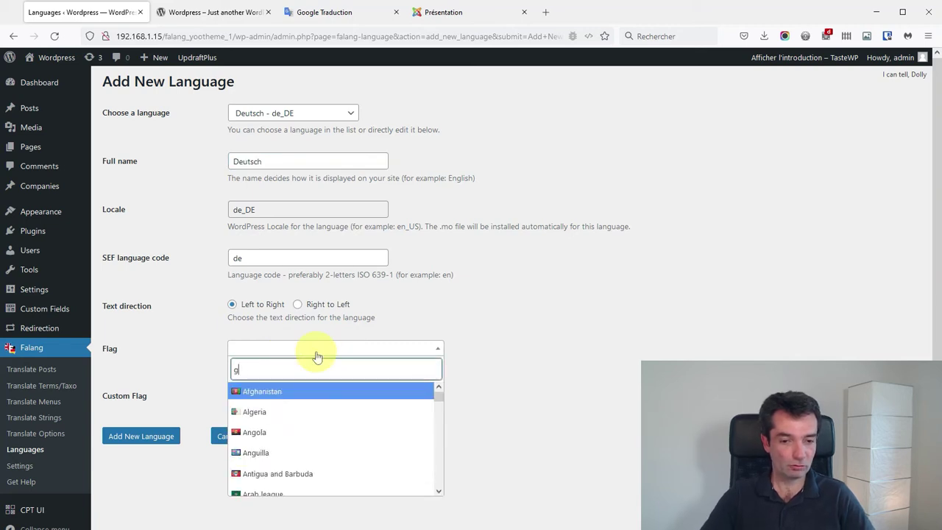
type("er")
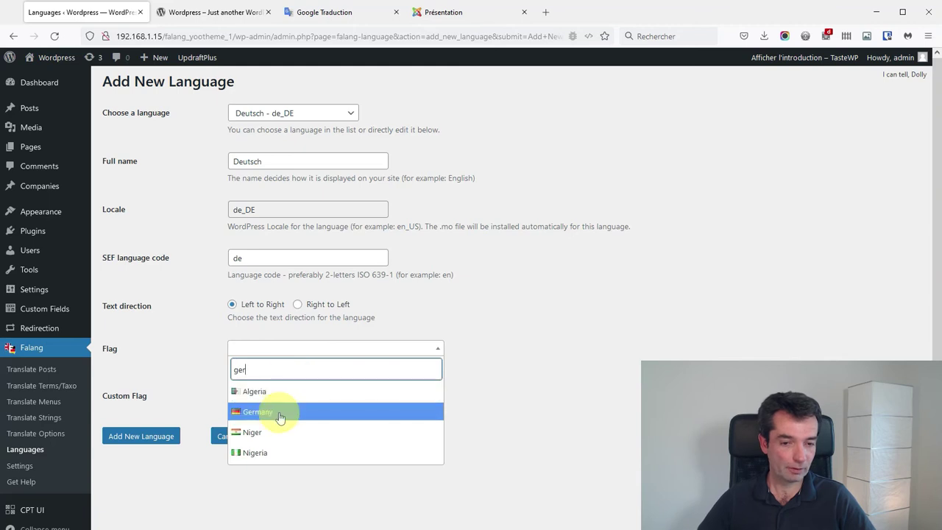
left_click(280, 417)
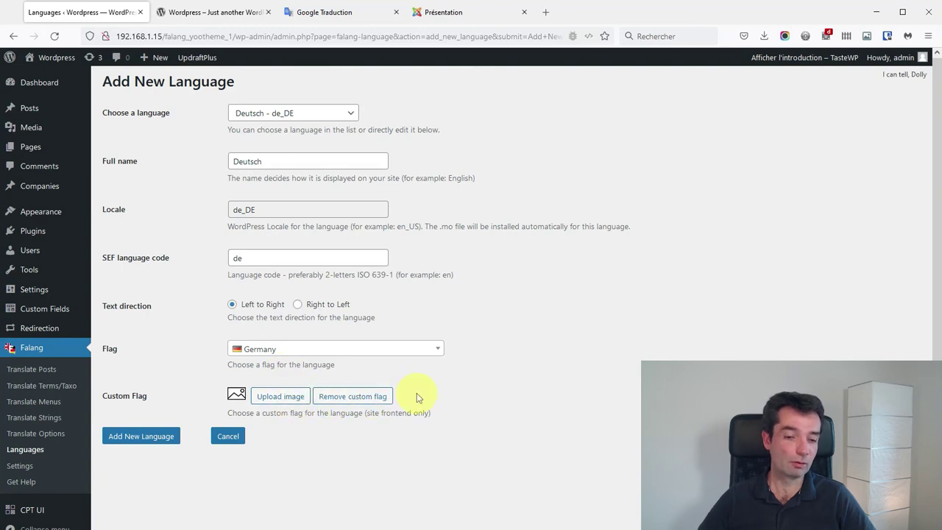
left_click(157, 439)
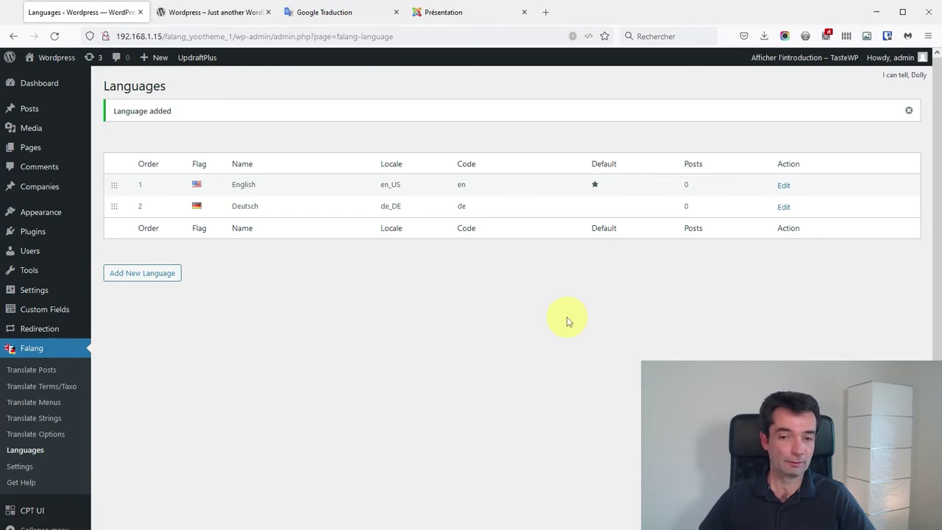
key("F5")
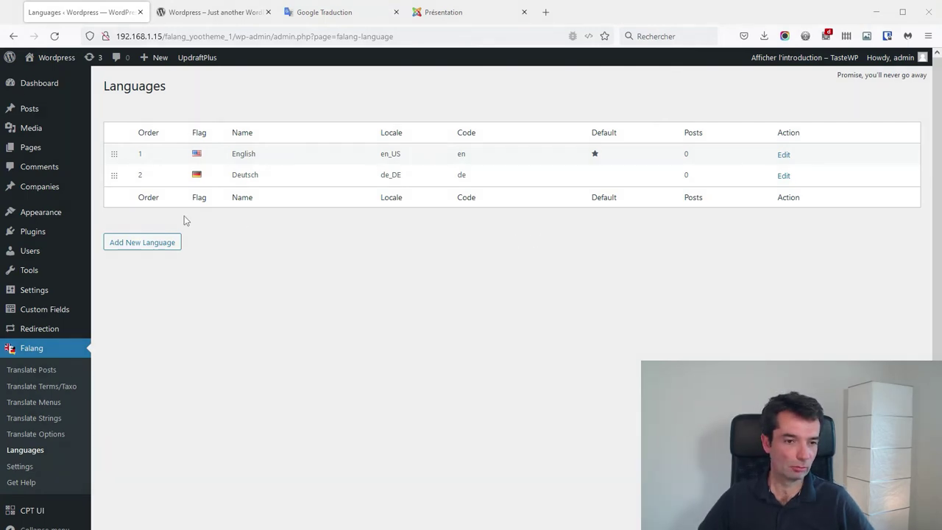
Step: Enable the Language switcher element for the site's menu editor and add its Languages item to the Main Menu
mouse_move(45, 221)
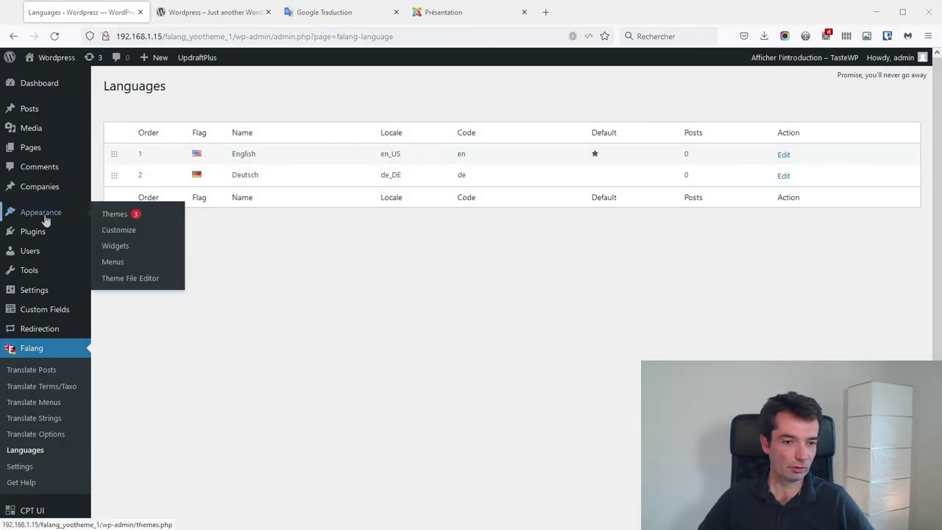
left_click(115, 266)
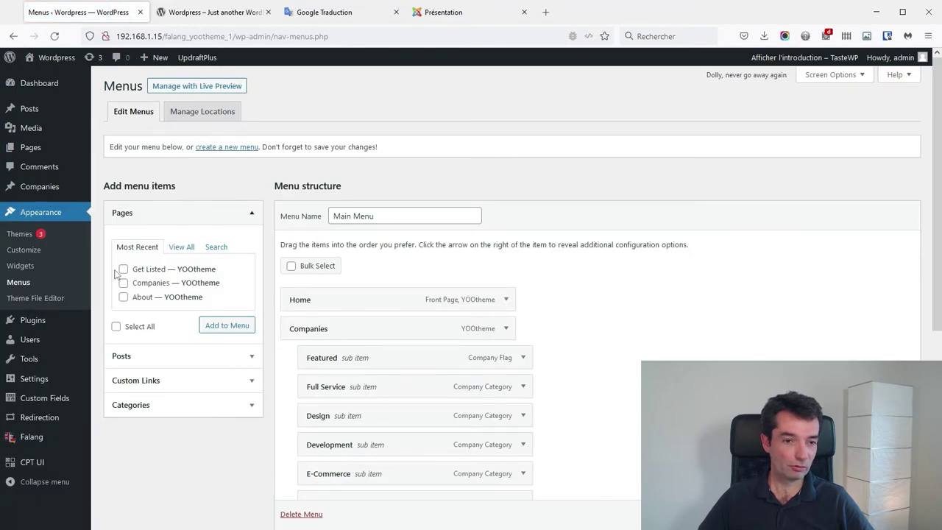
left_click(820, 78)
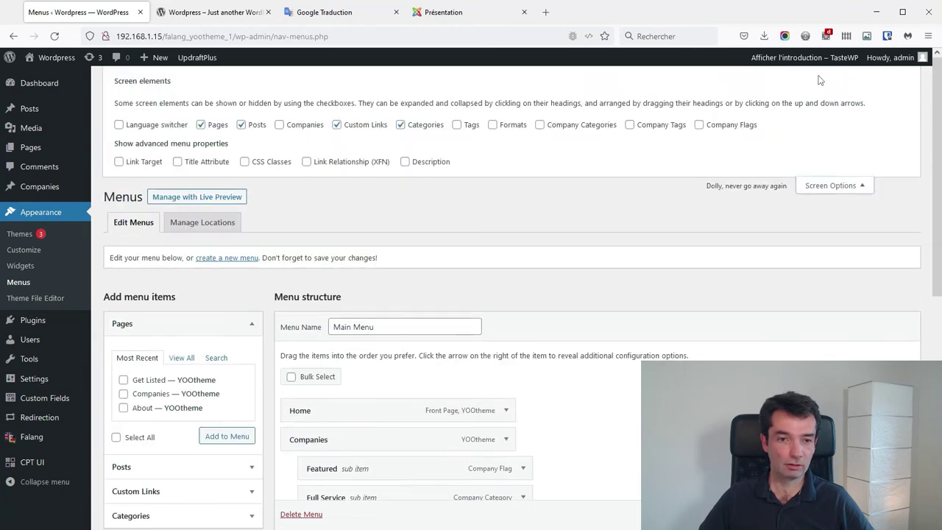
left_click(148, 126)
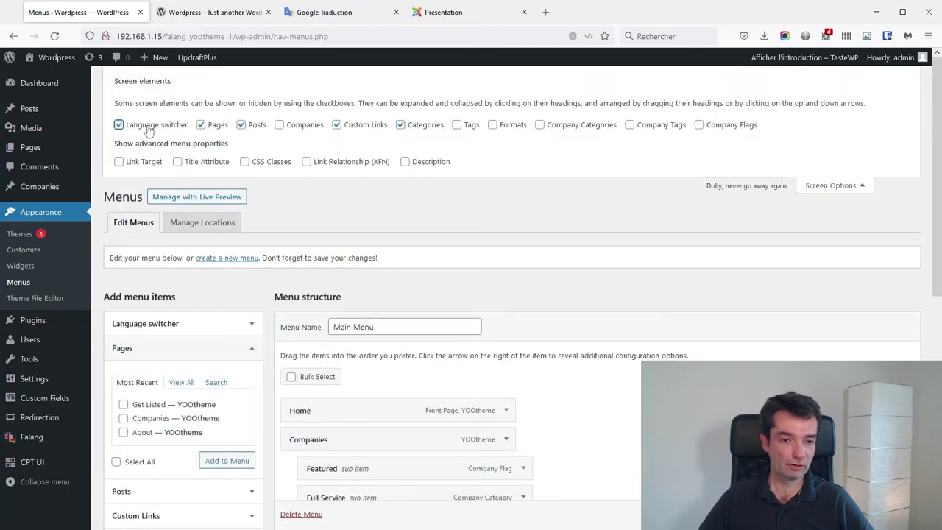
left_click(253, 351)
left_click(251, 325)
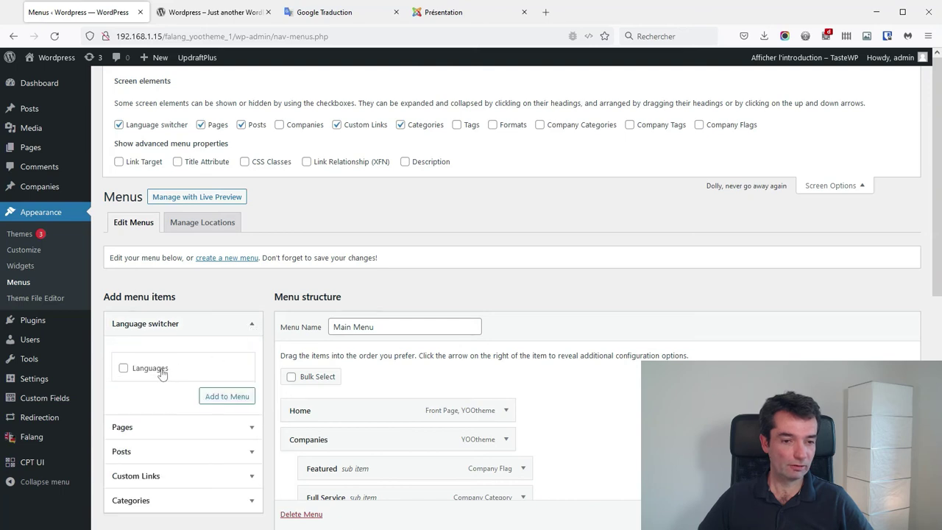
left_click(214, 396)
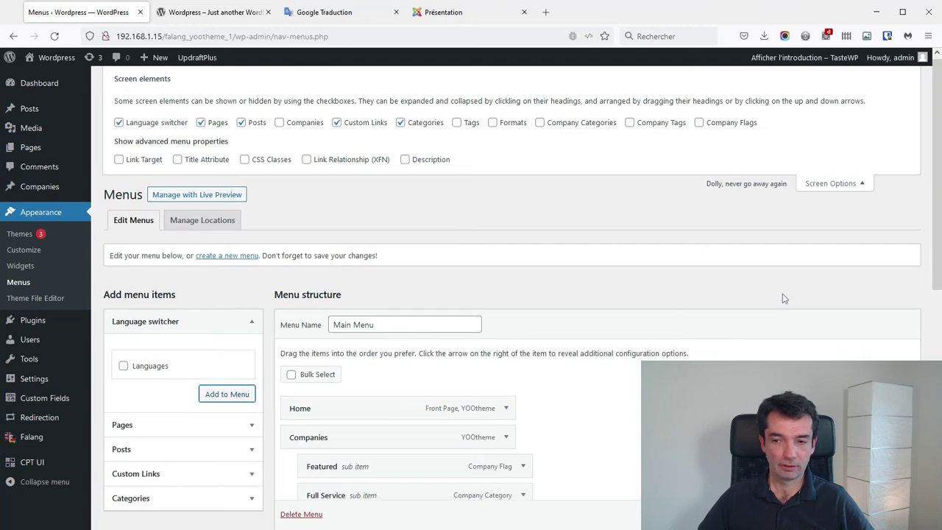
Step: Set the Main Menu's Languages item to display flags without language names, and save the menu
scroll(780, 301, "down", 5)
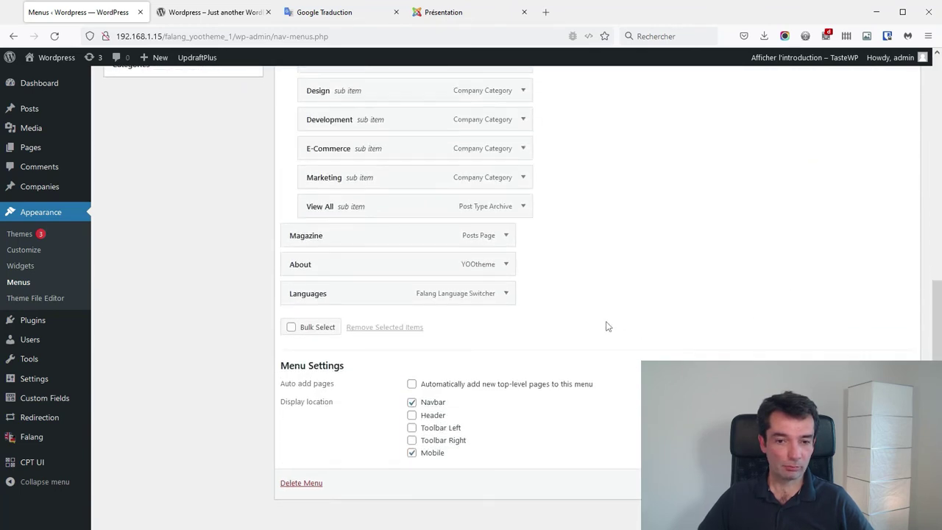
left_click(506, 276)
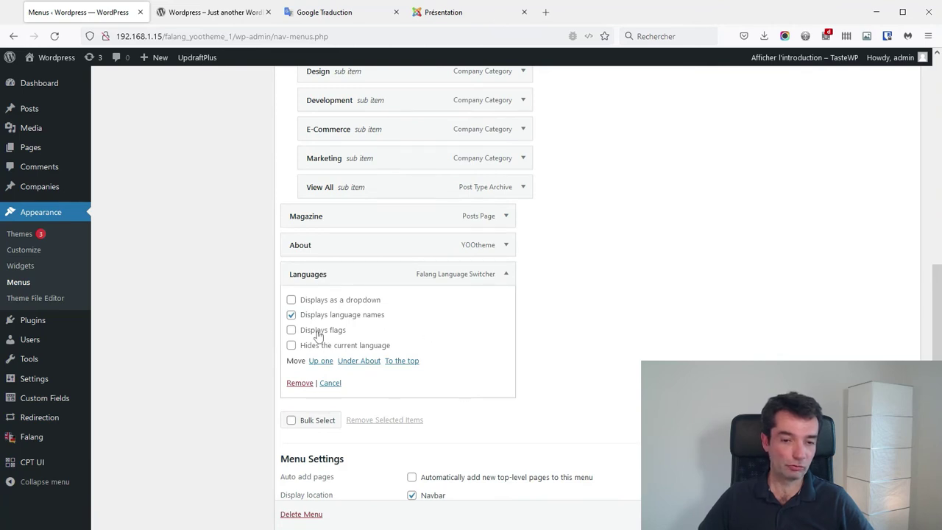
left_click(291, 315)
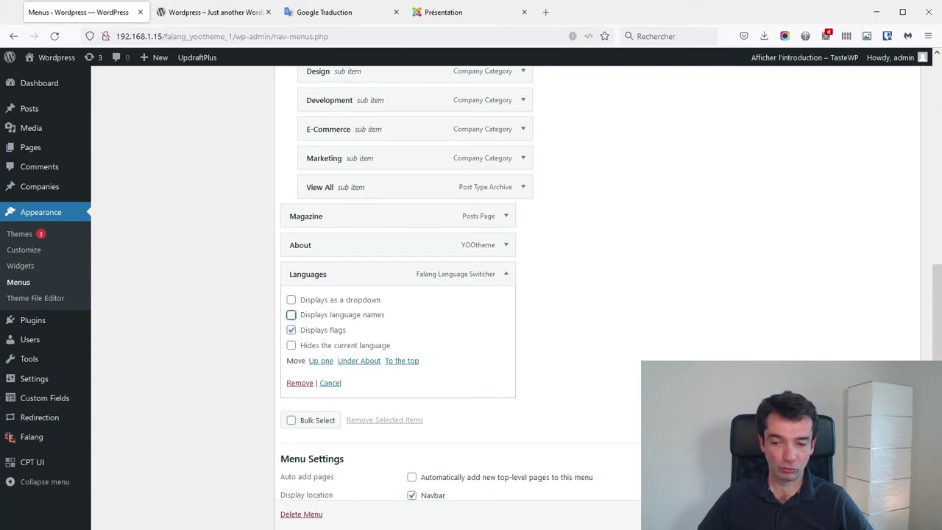
left_click(888, 515)
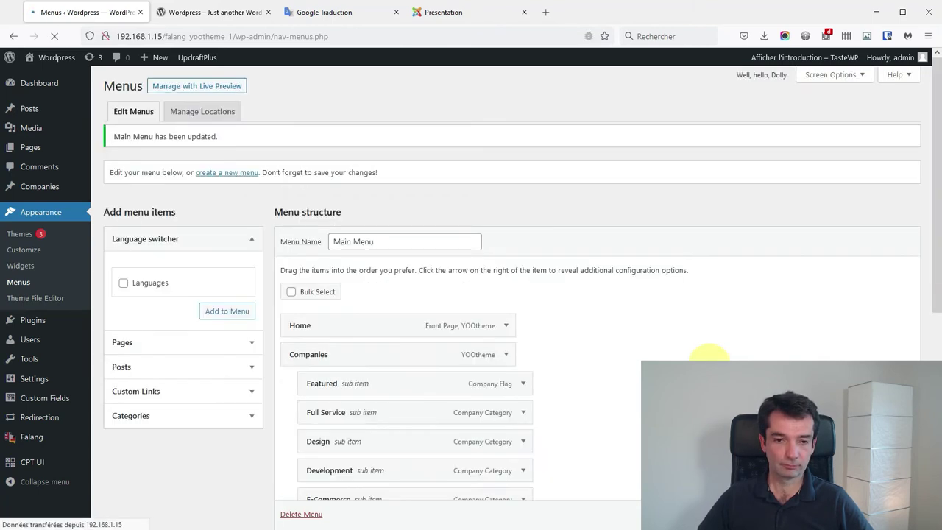
Step: Reload the site's front page, switch it to German and check the navigation items, including the Companies submenu
left_click(243, 14)
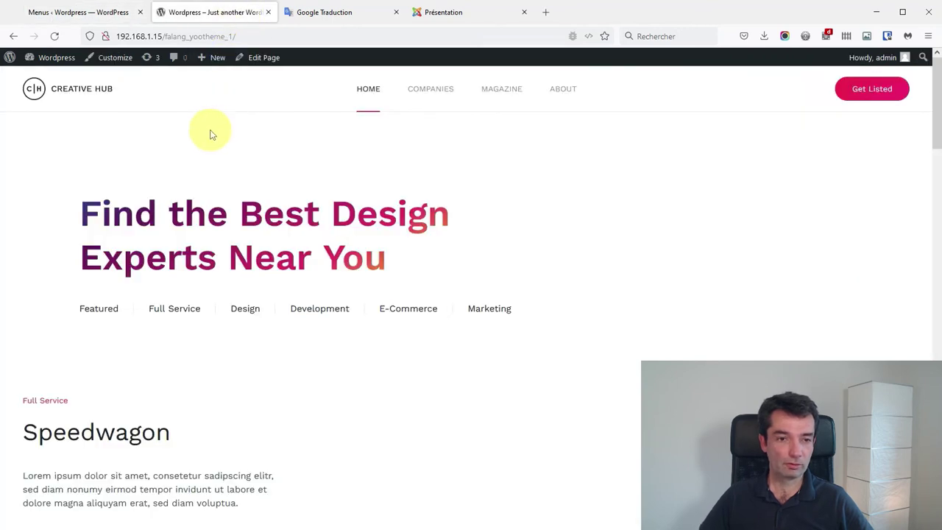
left_click(54, 39)
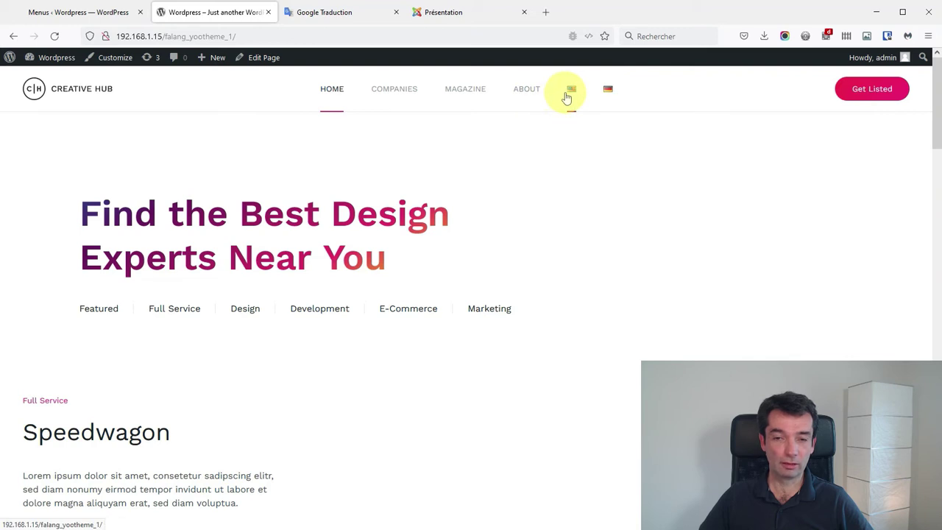
left_click(608, 92)
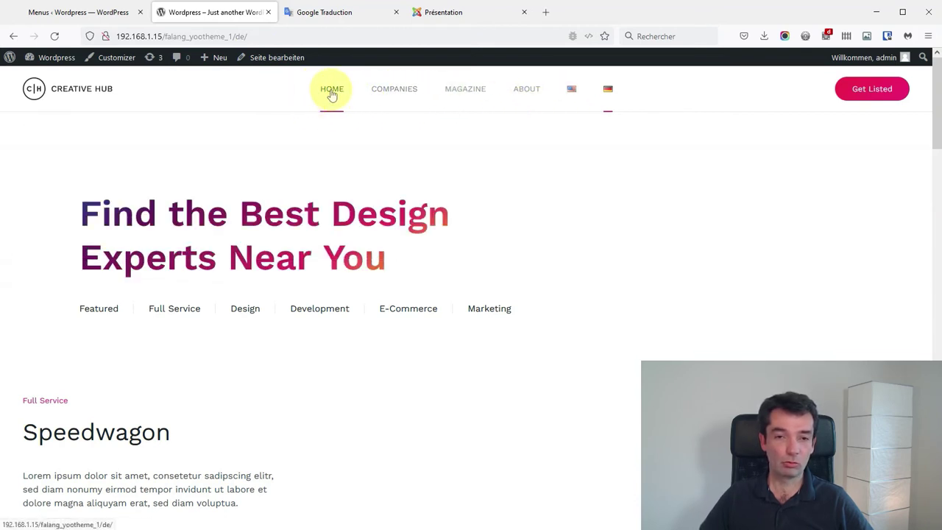
mouse_move(400, 94)
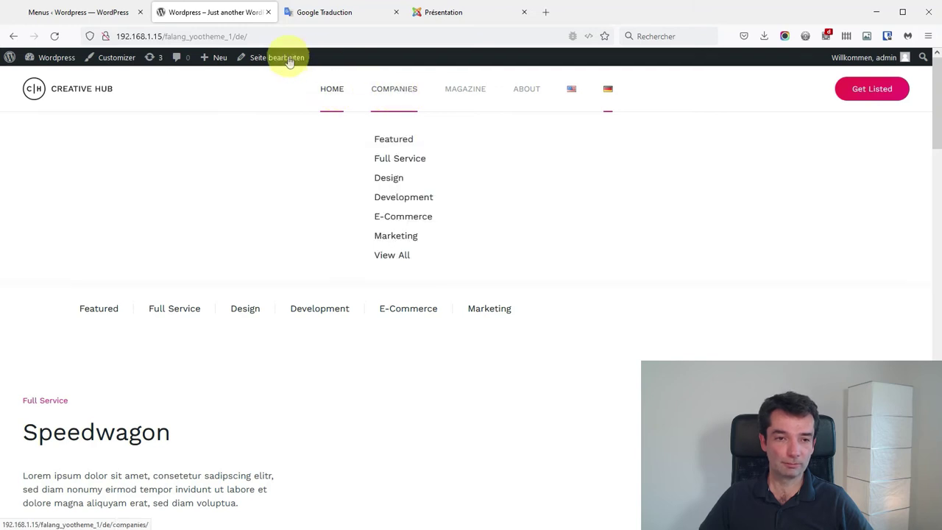
Step: Return to the site's admin, open Falang's menu translations and search the list for "home"
left_click(86, 13)
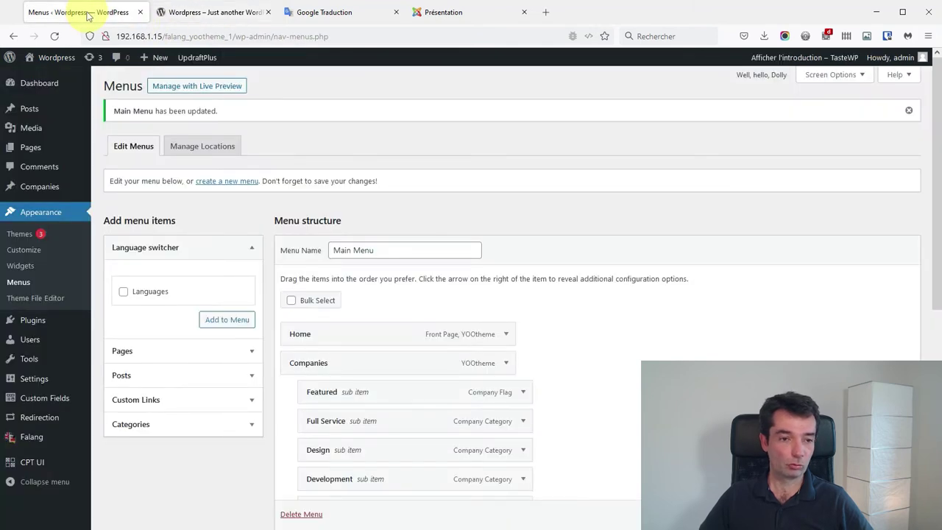
mouse_move(23, 444)
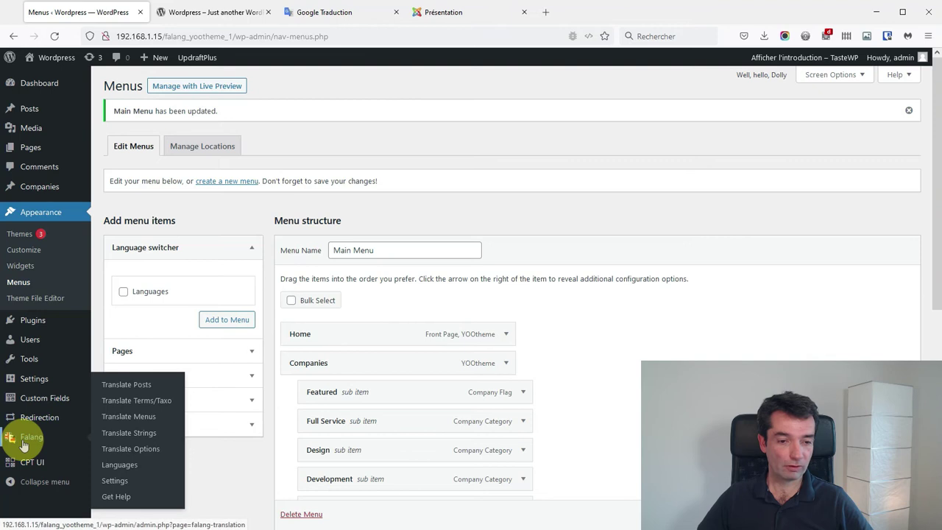
left_click(139, 417)
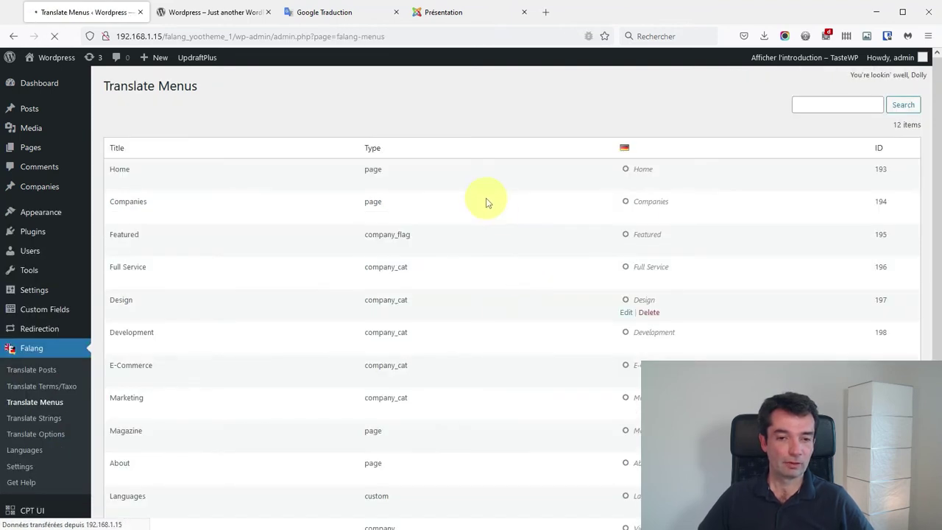
left_click(808, 105)
type("home")
left_click(903, 105)
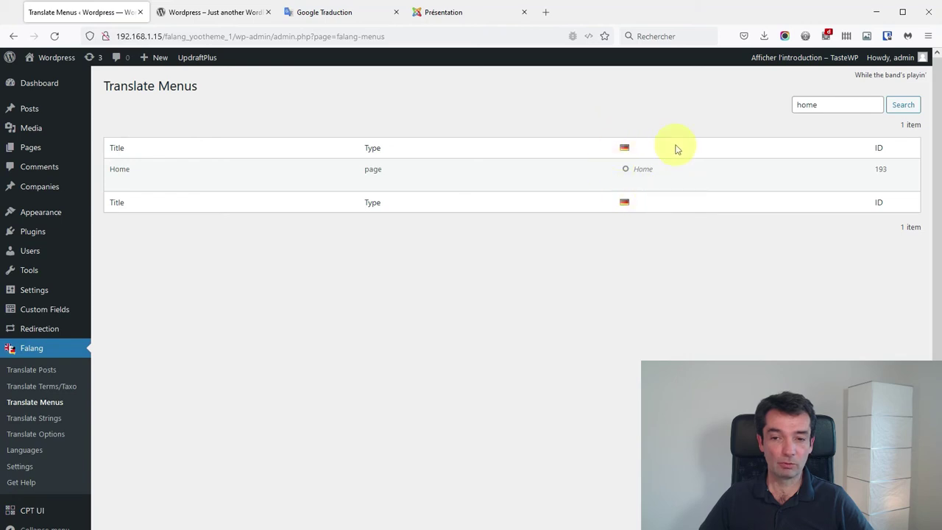
Step: Translate the Home menu item's title into German as "Startseit", publish the translation and save it
mouse_move(638, 178)
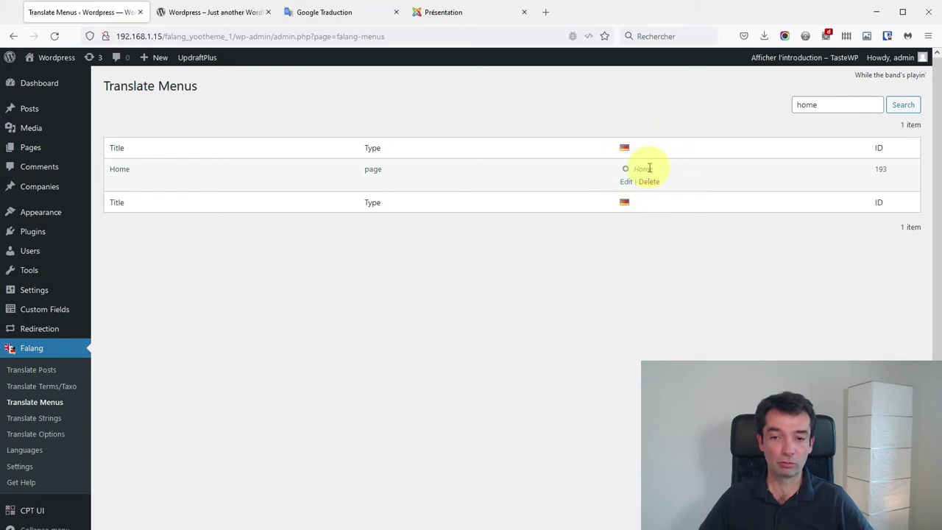
left_click(627, 182)
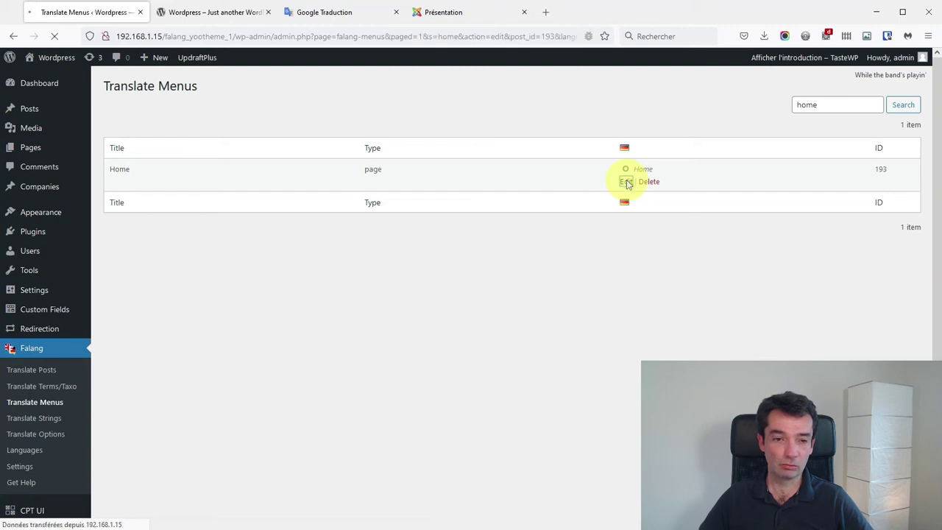
left_click(590, 209)
type("Startseit")
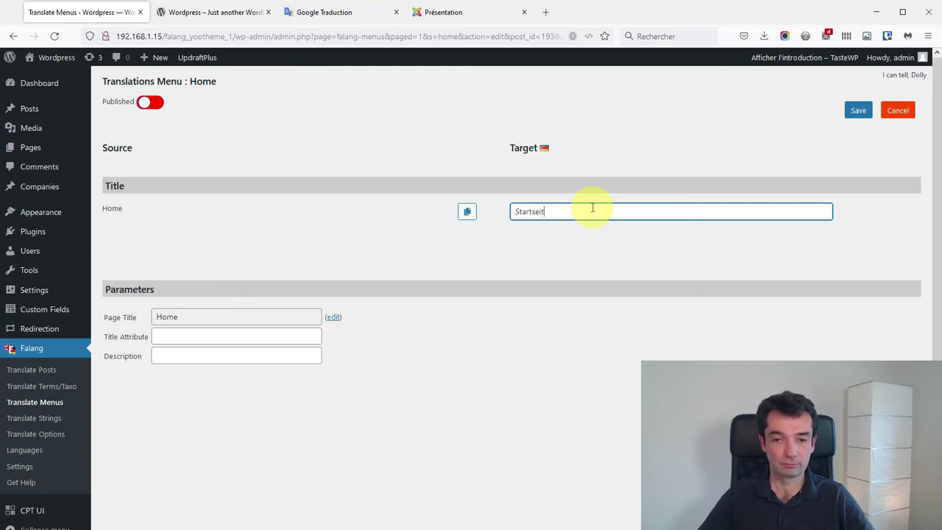
left_click(154, 106)
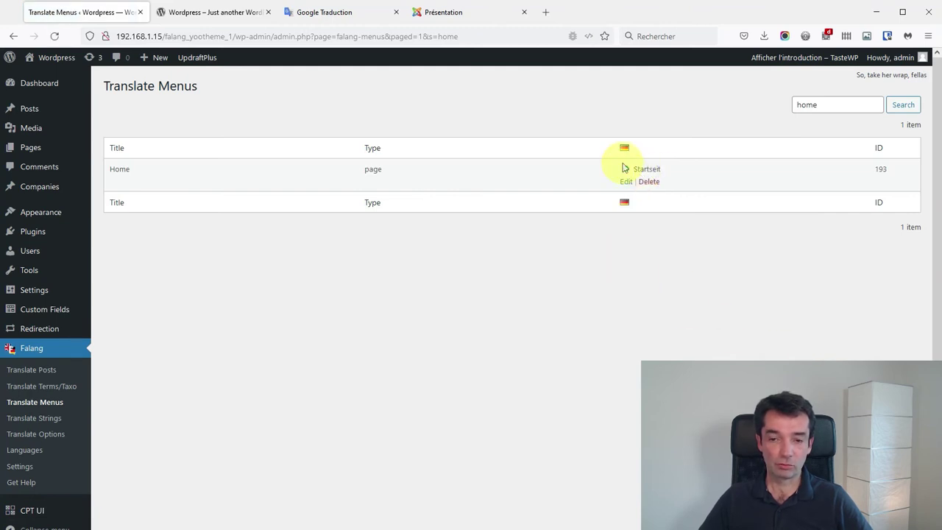
Step: Reload the German front page and check the Home item and the Companies submenu in the navigation
left_click(244, 17)
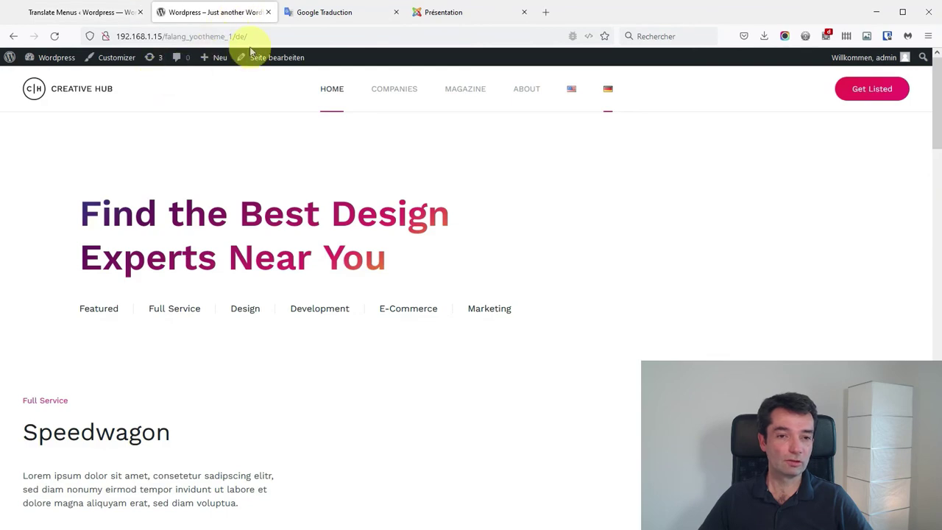
left_click(53, 38)
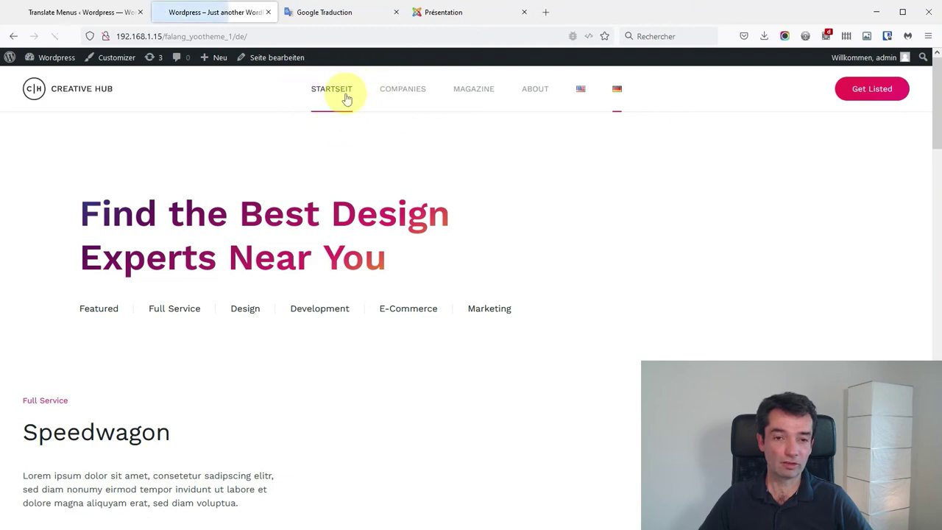
mouse_move(351, 98)
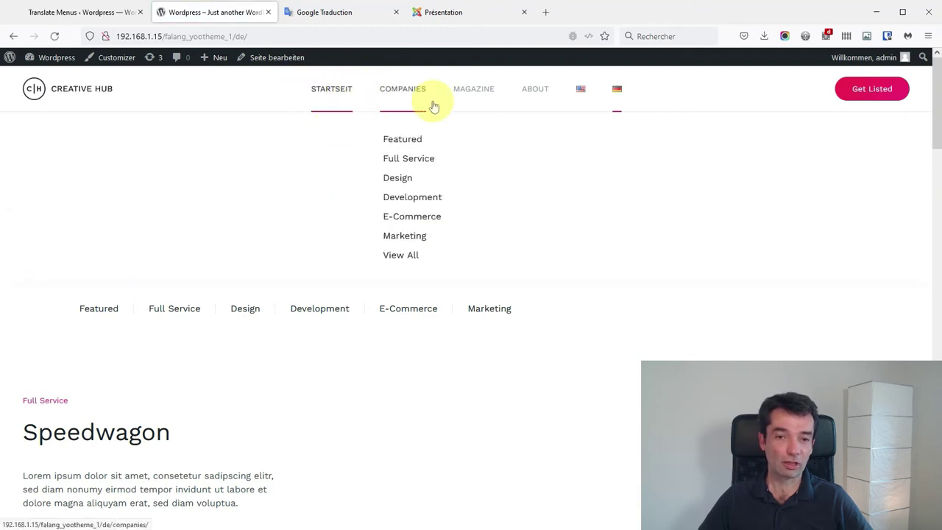
Step: Search Falang's menu translations for "comp" and open the German translation of the Companies item
left_click(67, 11)
left_click_drag(829, 105, 720, 105)
type("comp")
key("Return")
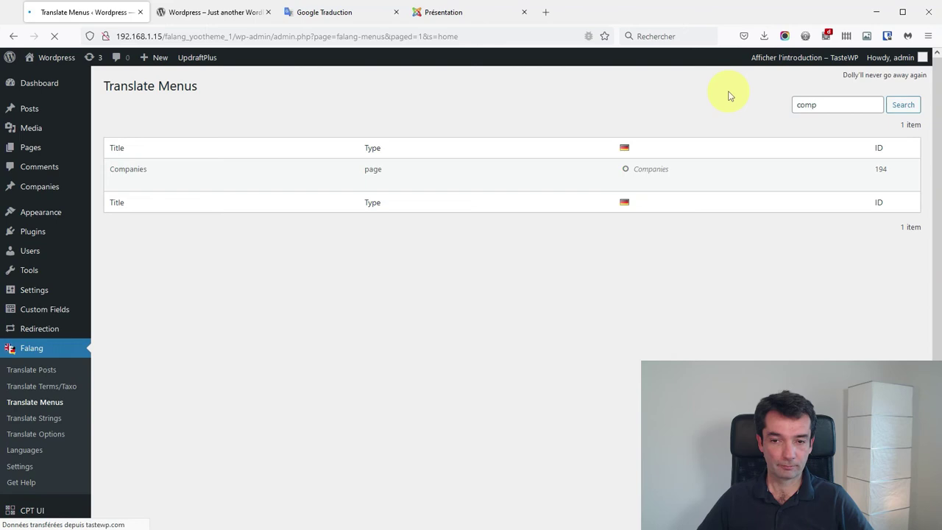
left_click(631, 183)
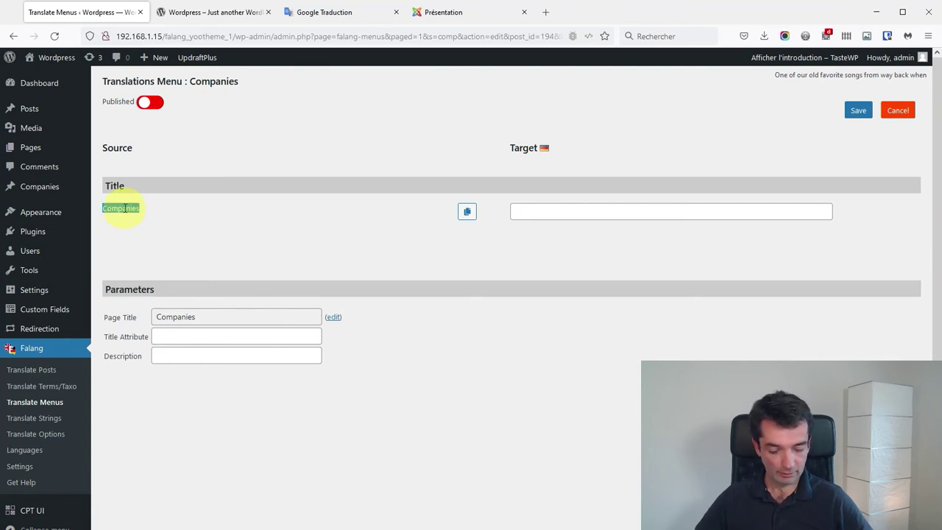
Step: Translate "Companies" from English to German in Google Translate and copy the result
left_click(357, 16)
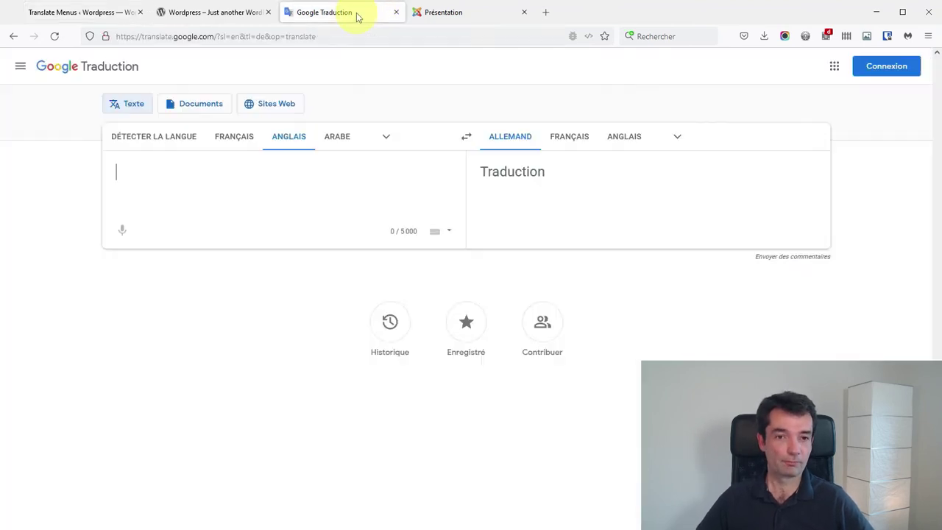
type("Companies")
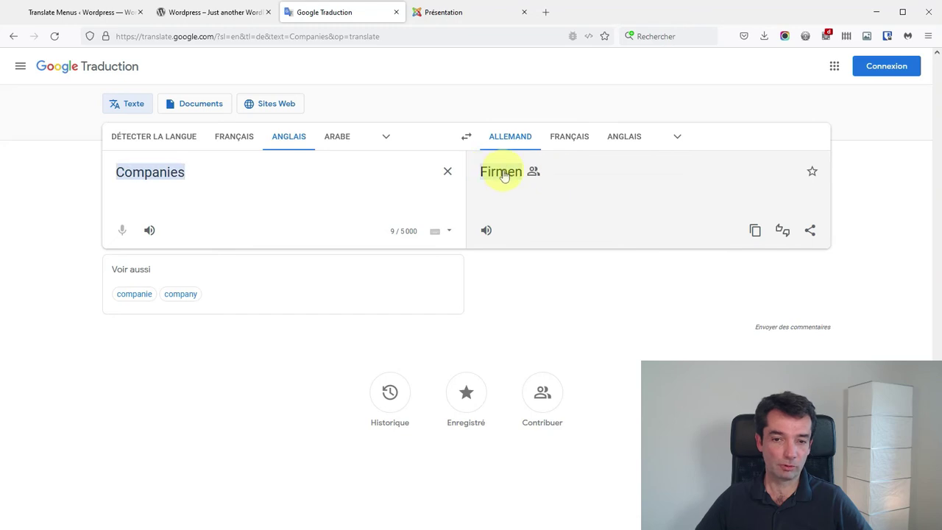
left_click(755, 233)
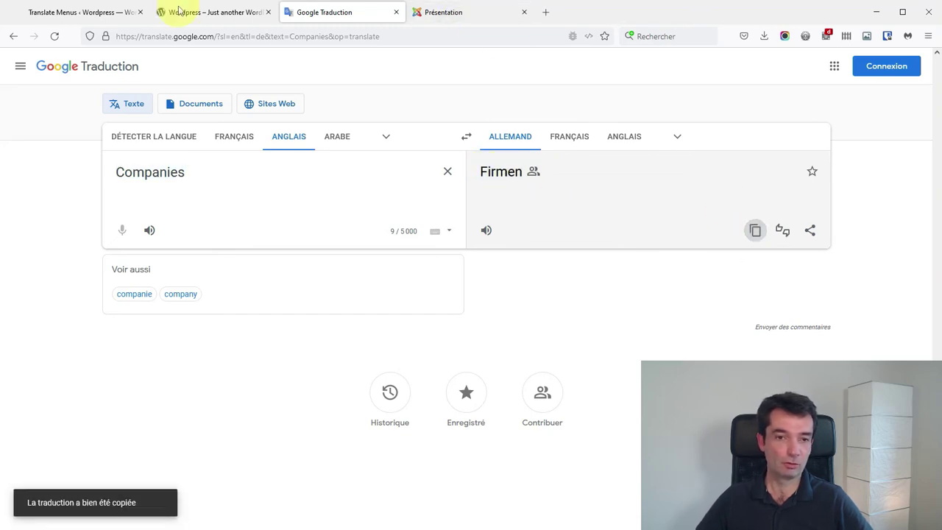
Step: Enter "Firmen" as the German title of the Companies menu item, publish the translation and save it
left_click(105, 17)
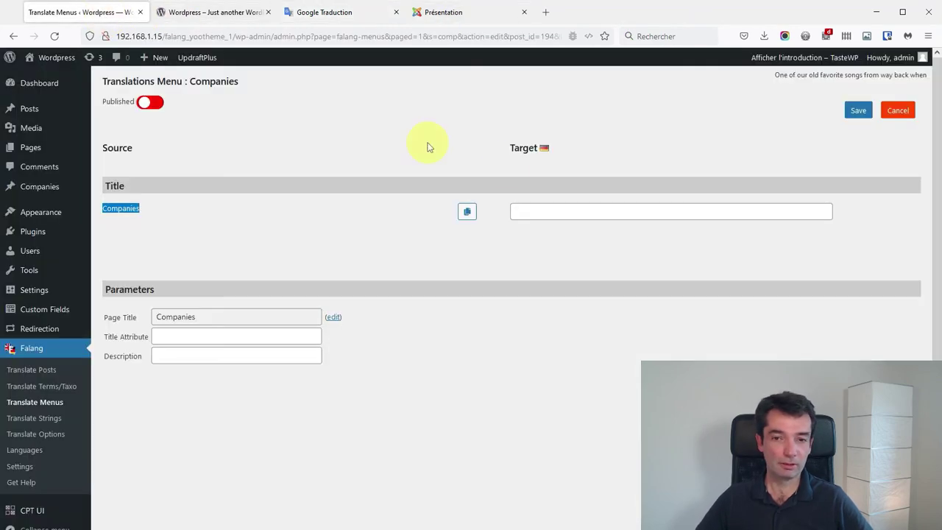
left_click(547, 211)
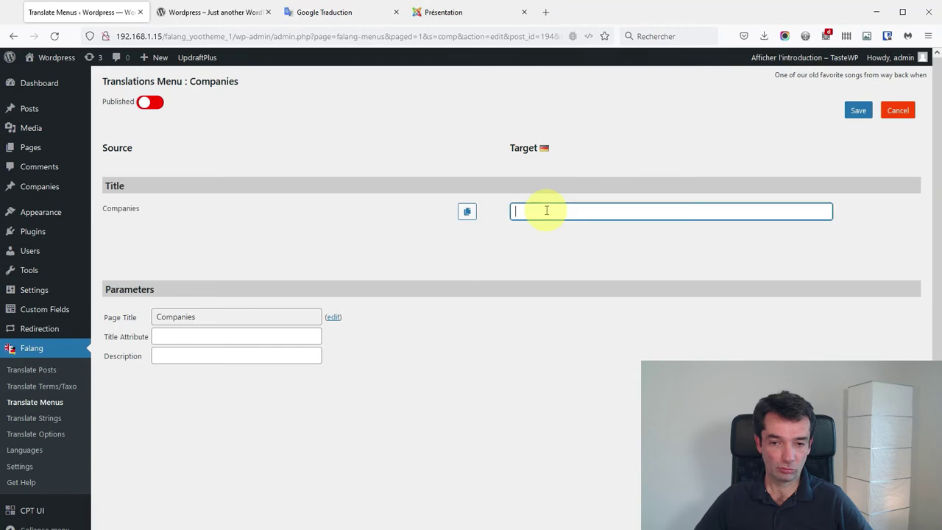
left_click(151, 104)
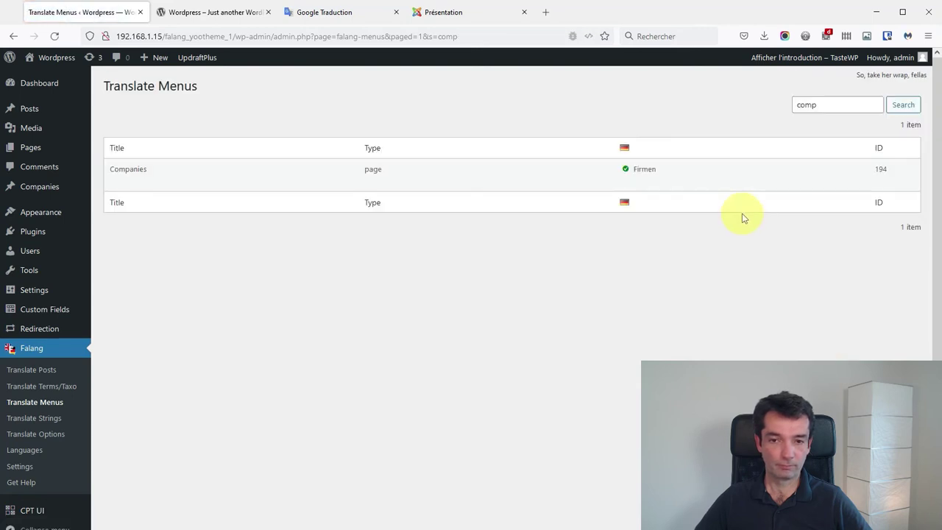
Step: Reload the German front page, check the Companies item's translation and switch the site back to English
left_click(211, 12)
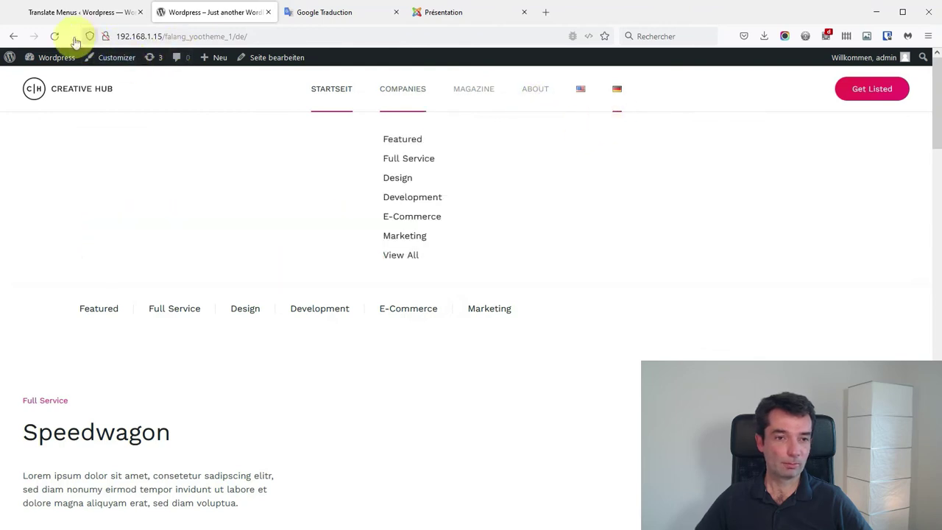
left_click(56, 57)
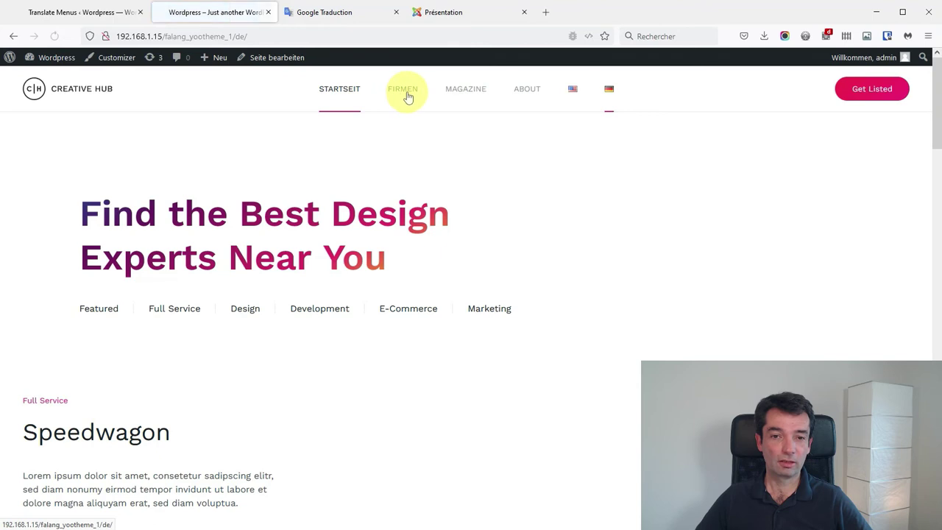
mouse_move(408, 98)
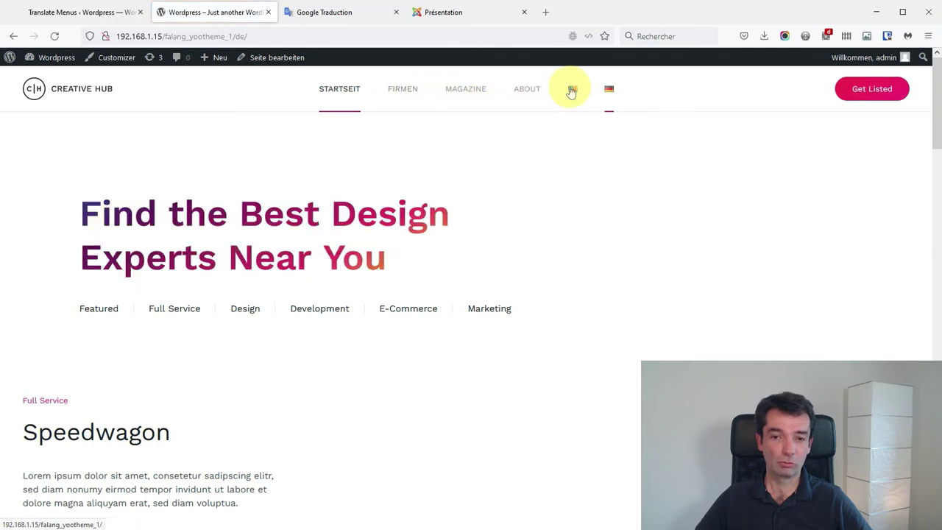
left_click(572, 89)
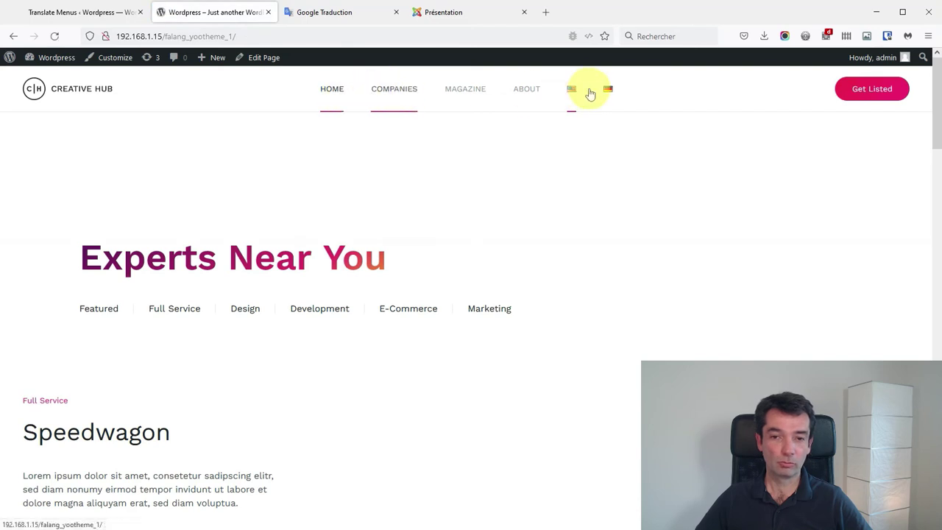
left_click(120, 13)
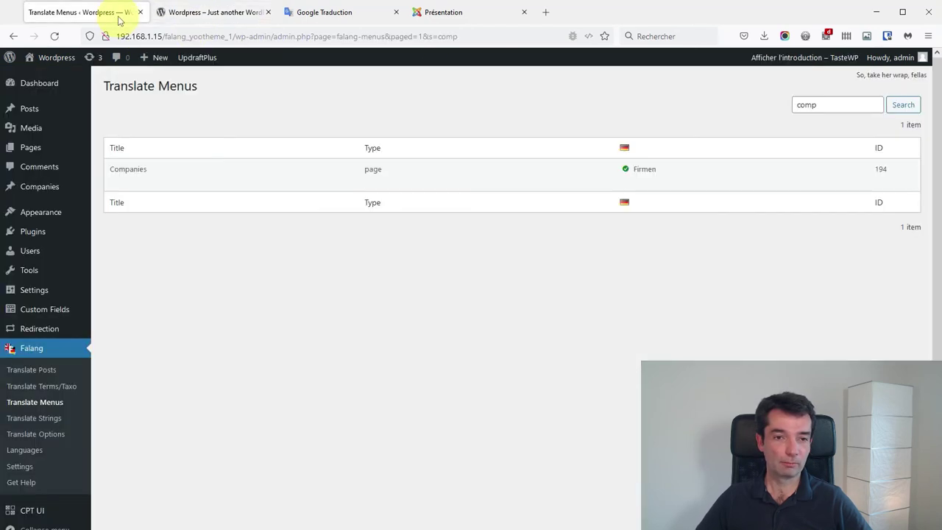
left_click(189, 16)
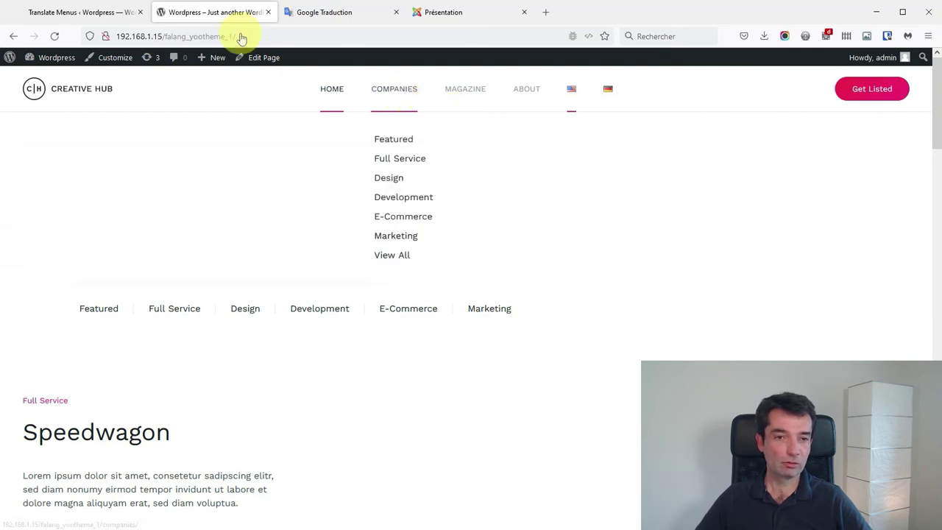
Step: List the site's pages in the admin and open the Home page in the YOOtheme Builder
left_click(67, 13)
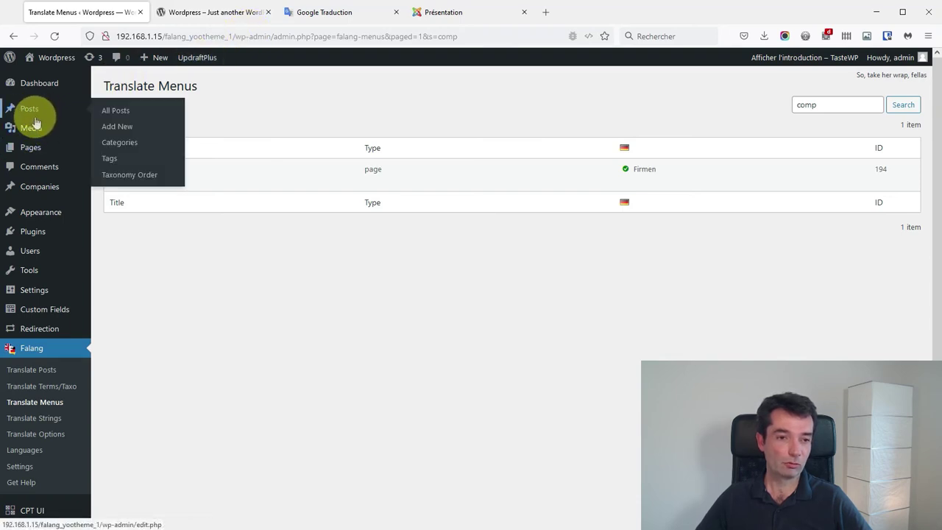
left_click(33, 148)
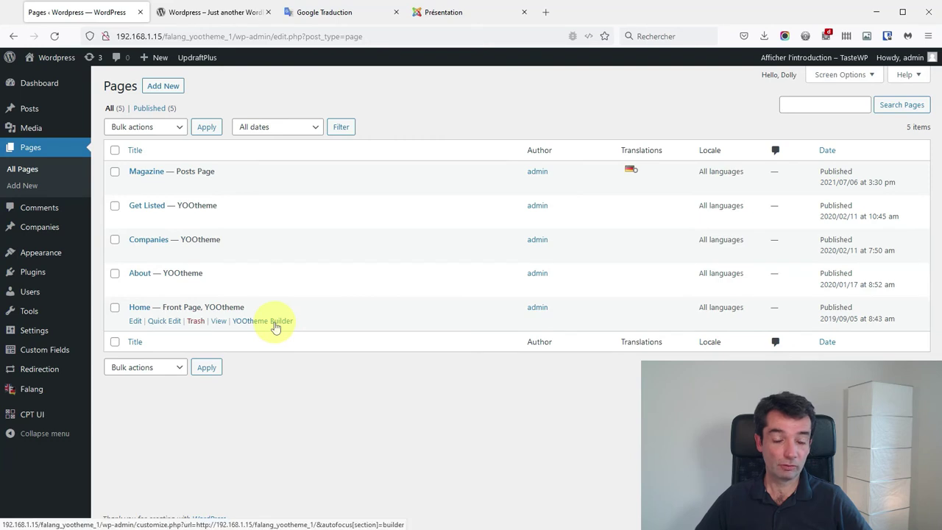
left_click(276, 325)
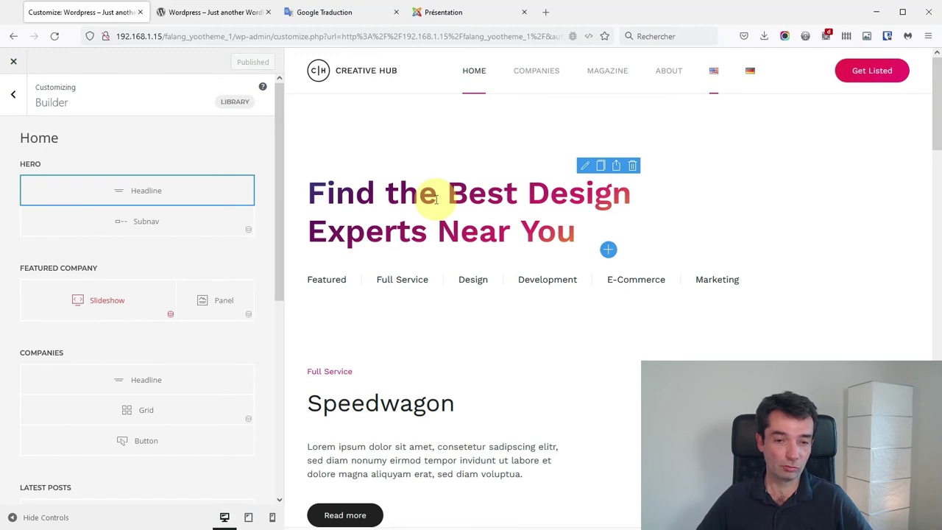
Step: Open the Headline element in the Home page's Hero section and review its content and settings
left_click(159, 194)
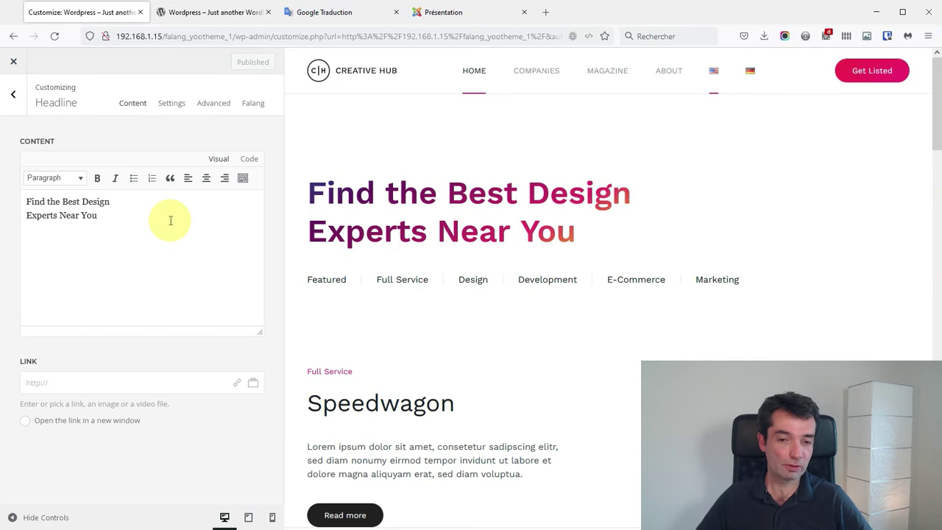
left_click(169, 102)
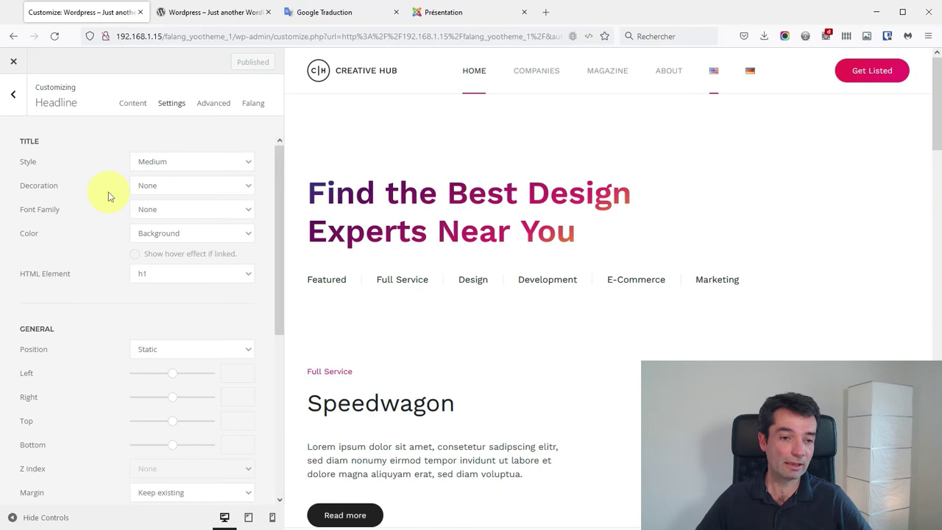
left_click(132, 105)
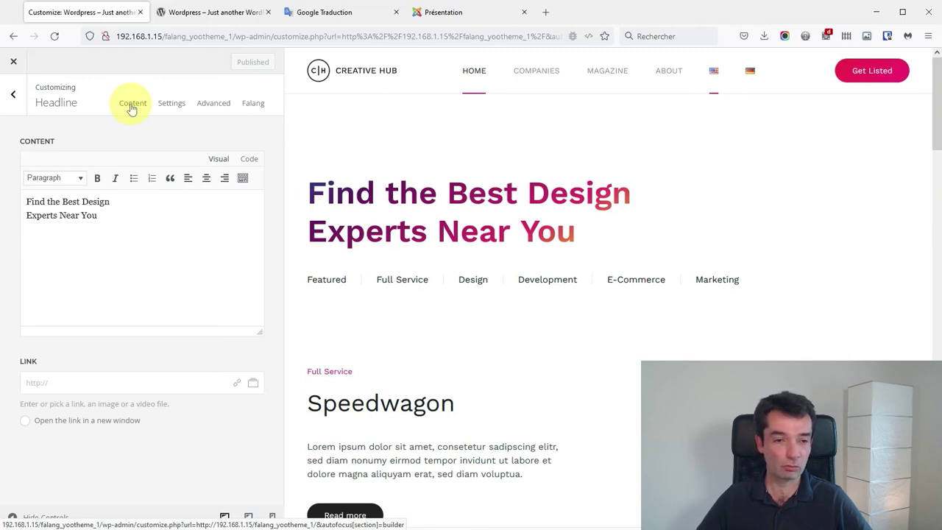
Step: Translate the Headline's first line, "Find the Best Design", into German in Google Translate and copy the translation
left_click_drag(120, 203, 27, 202)
key("ctrl+c")
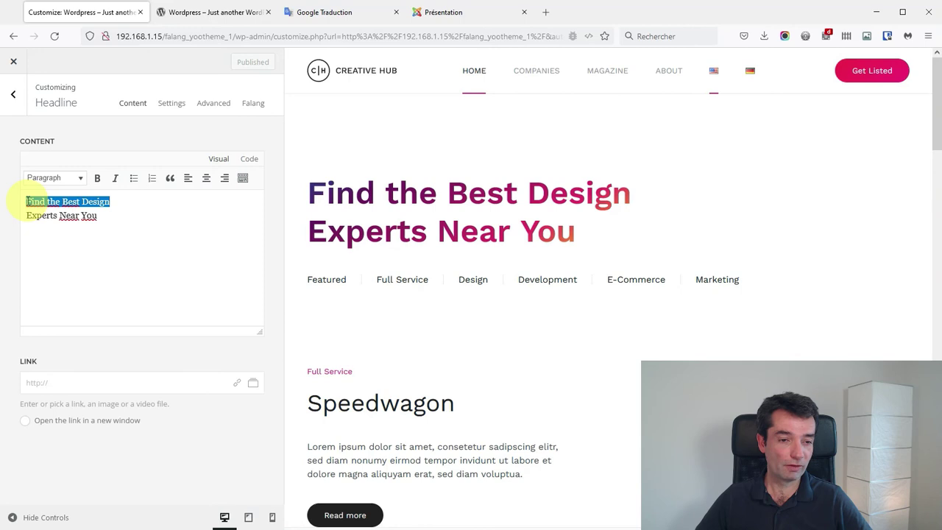
left_click(252, 105)
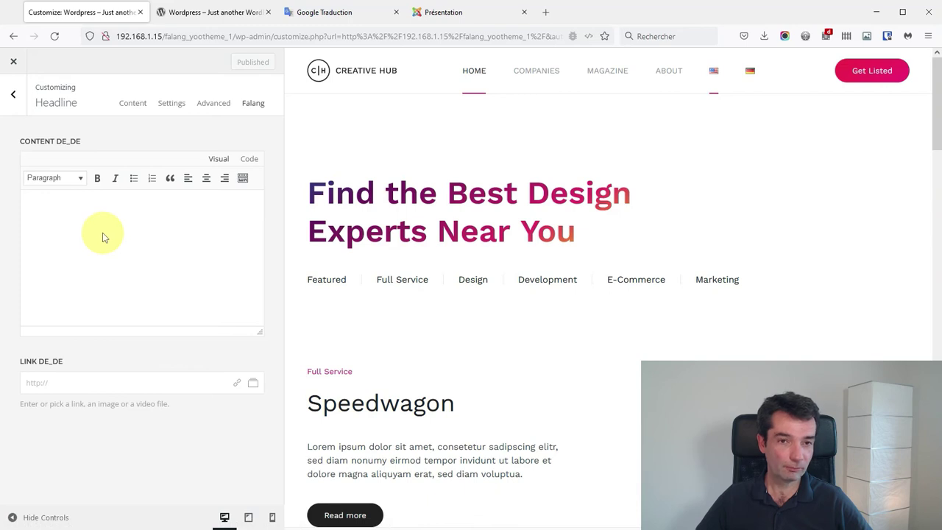
left_click(351, 12)
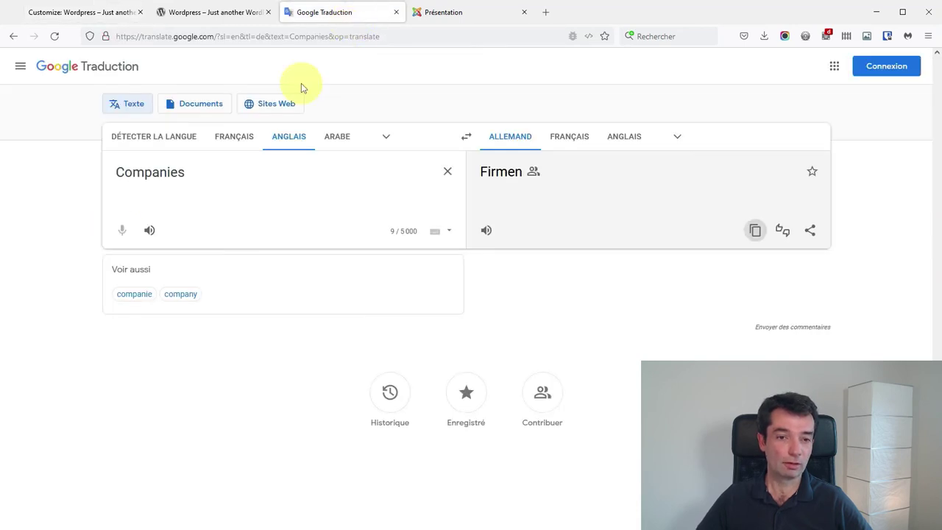
left_click_drag(195, 179, 106, 174)
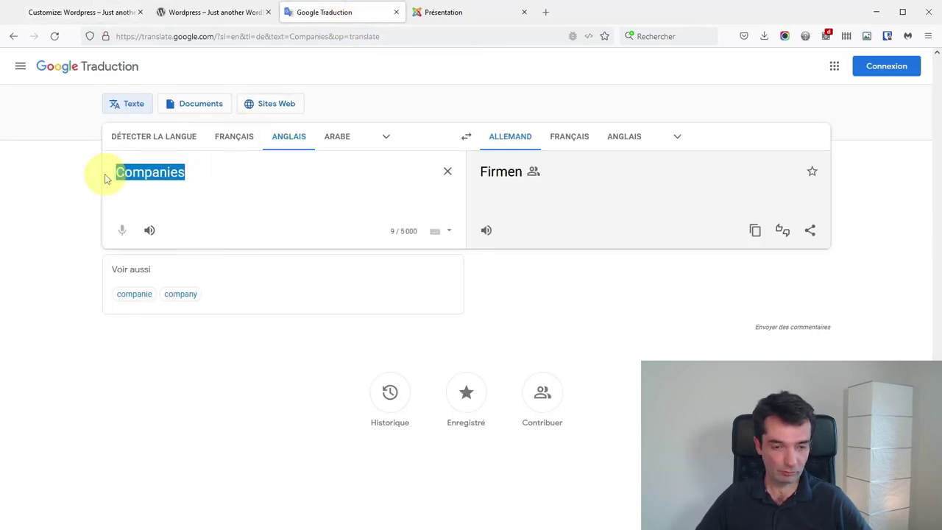
key("ctrl+v")
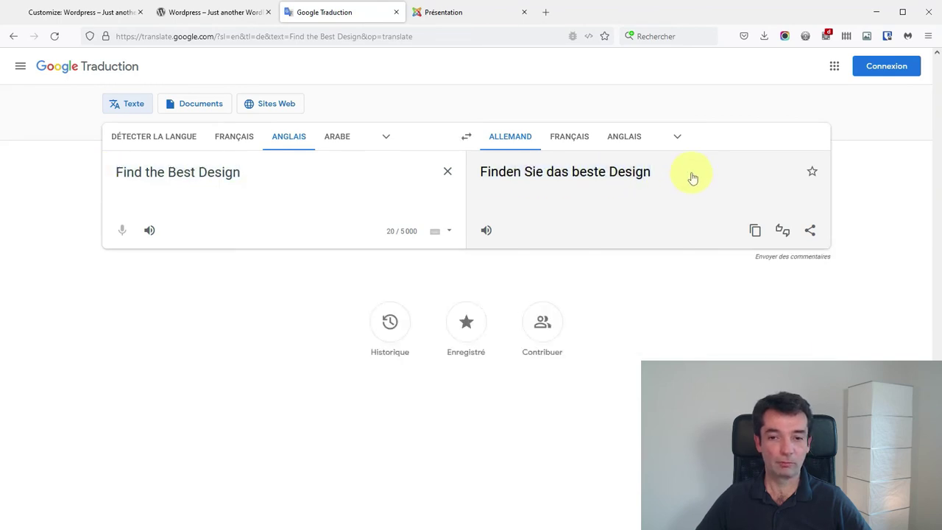
left_click(755, 231)
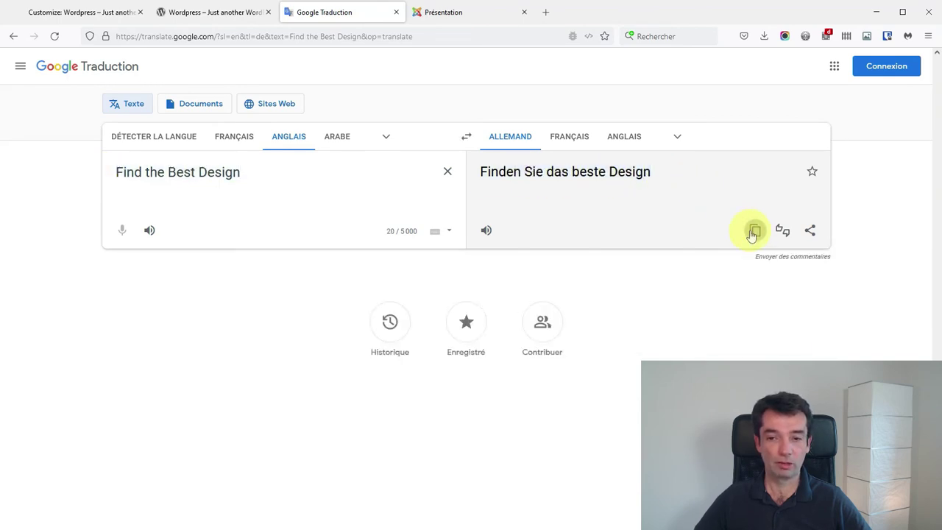
Step: Back in the YOOtheme Builder, enter "Finden Sie das beste Design" as the Headline element's German content
left_click(106, 14)
left_click(99, 233)
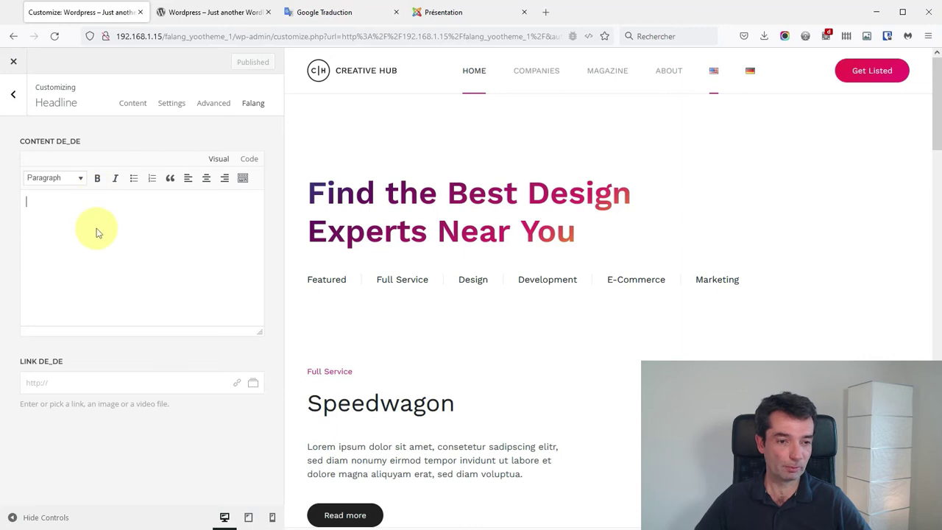
type("Finden Sie das beste Design")
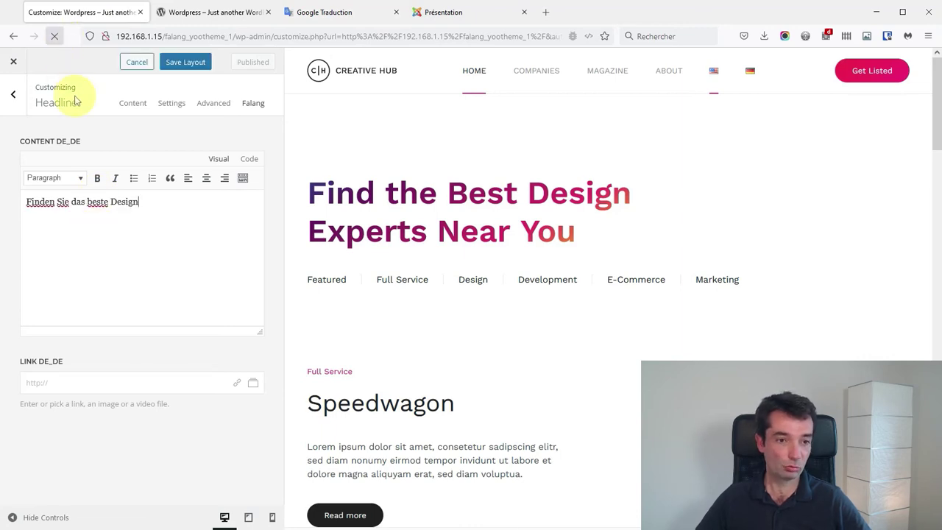
Step: Translate the Headline's second line, "Experts Near You", into German in Google Translate and copy the translation
left_click(131, 109)
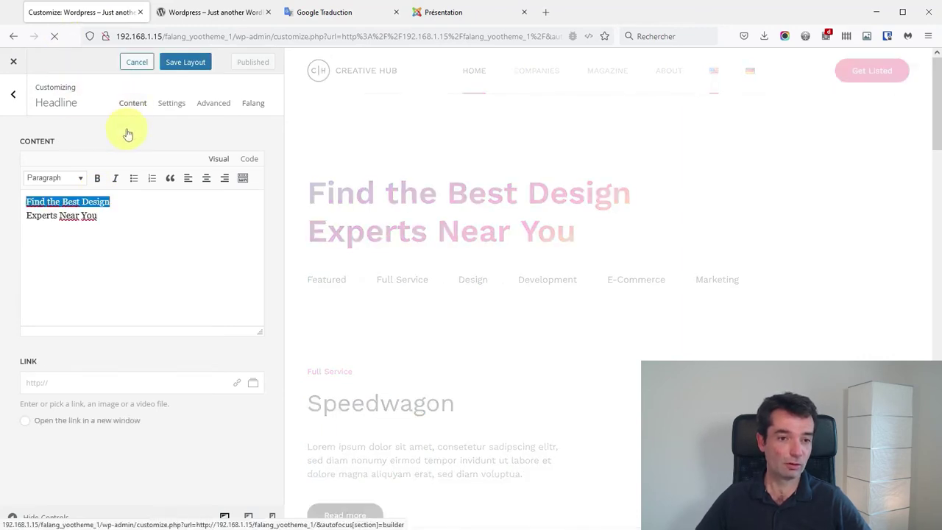
left_click_drag(118, 214, 28, 219)
key("ctrl+c")
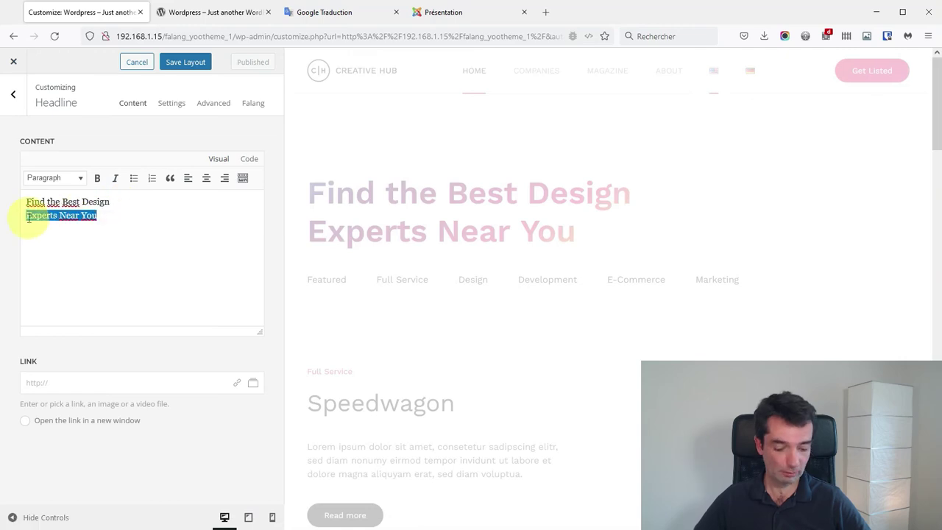
left_click(352, 16)
key("ctrl+a")
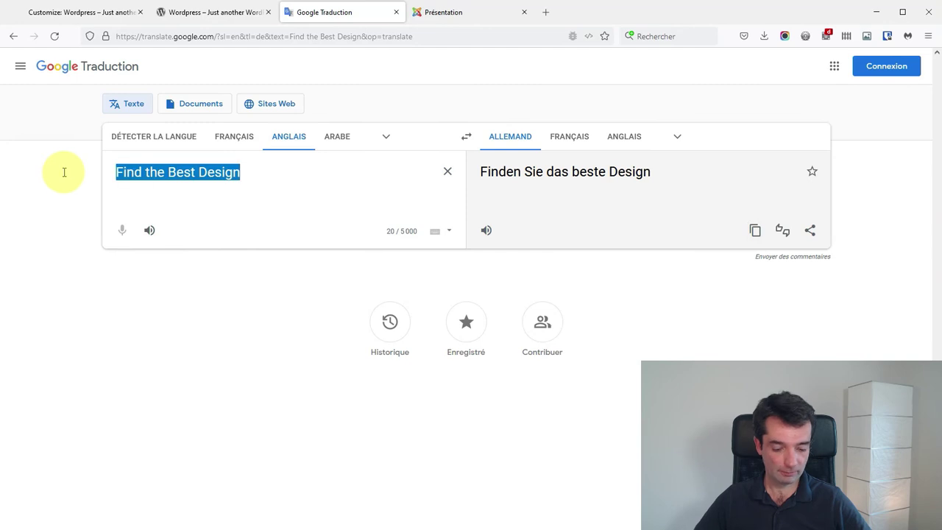
key("ctrl+v")
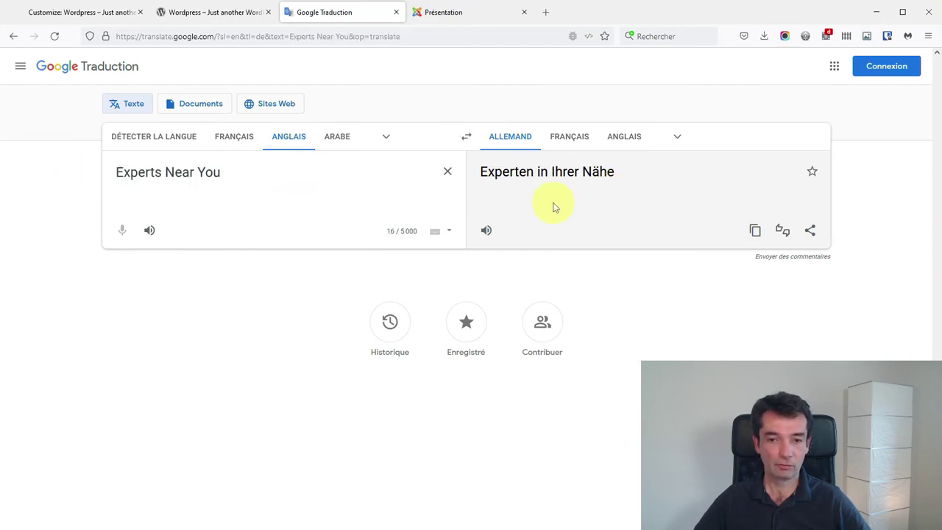
left_click(754, 232)
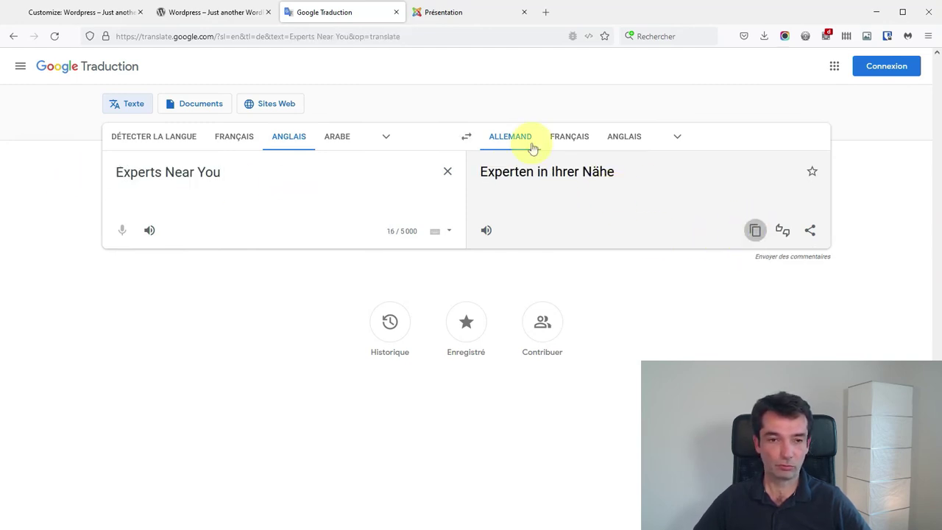
Step: Add "Experten in Ihrer Nähe" as the second line of the Headline's German content in the Builder and save the layout
left_click(105, 13)
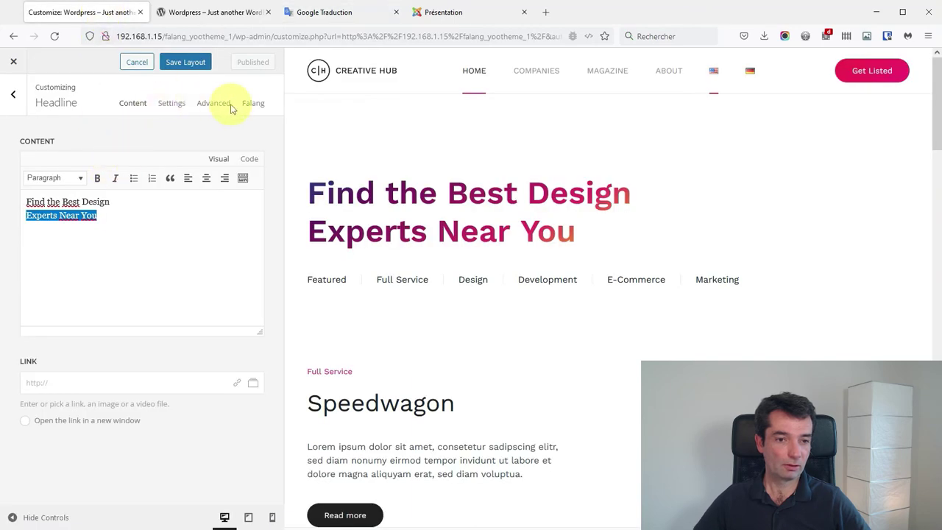
left_click(252, 103)
left_click(165, 198)
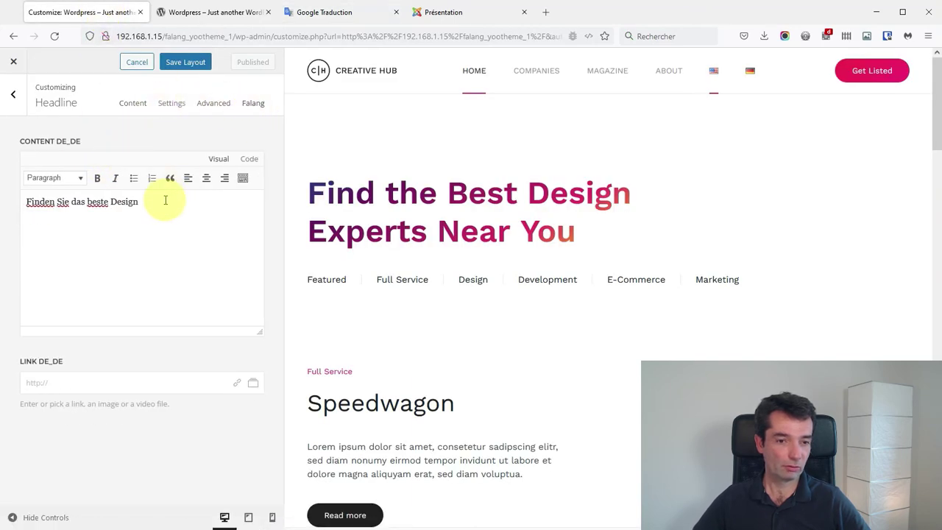
key("ctrl+v")
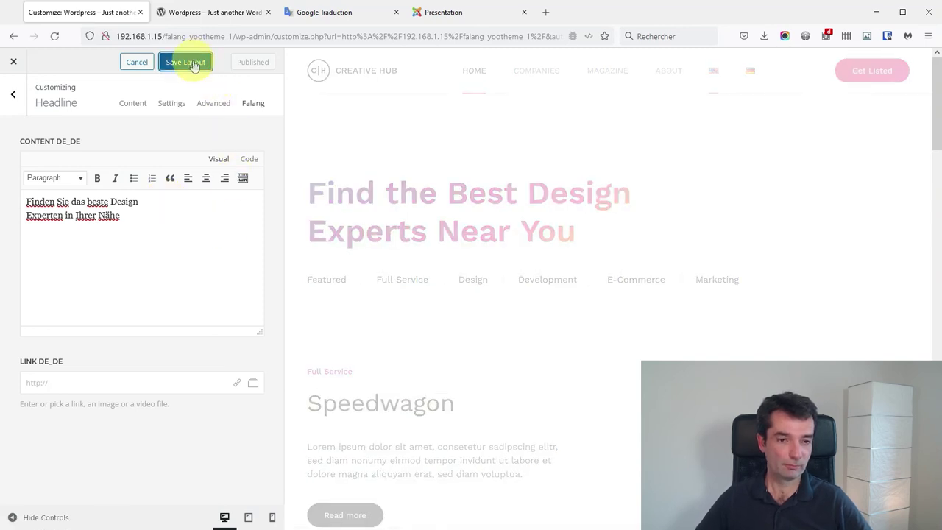
left_click(193, 63)
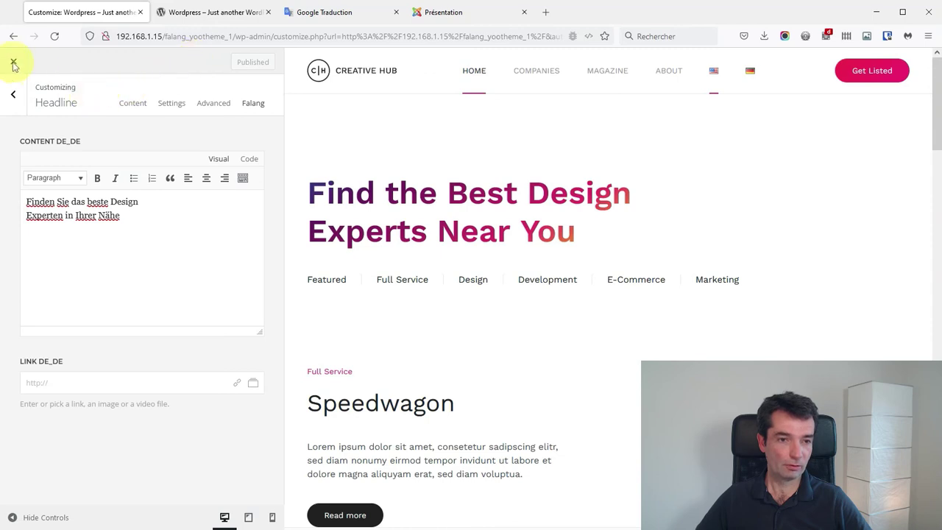
Step: View the German version of the front page and check the Hero headline and the content below it
left_click(206, 14)
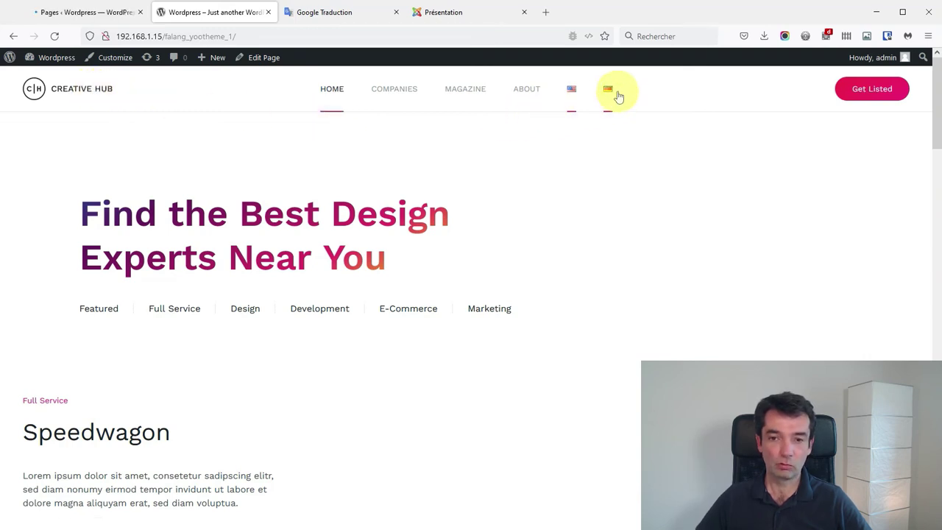
left_click(94, 14)
left_click(175, 19)
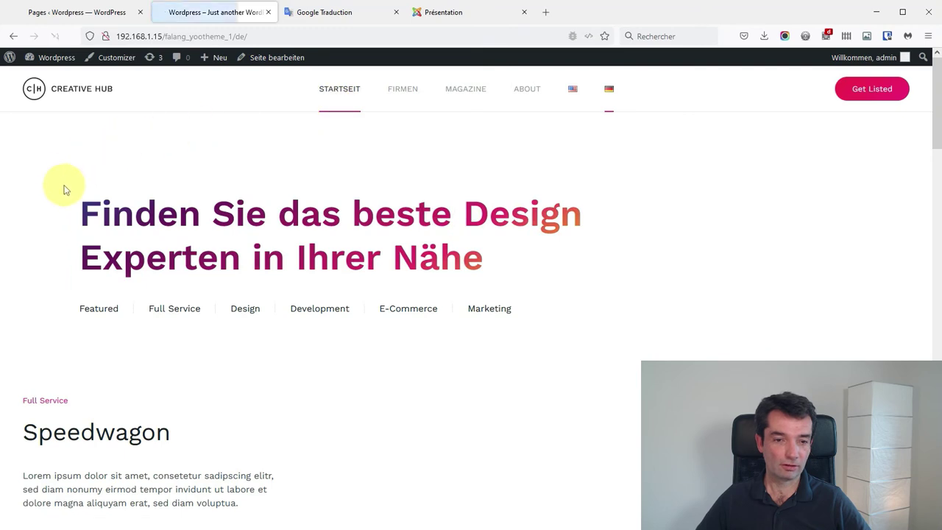
left_click_drag(76, 203, 510, 205)
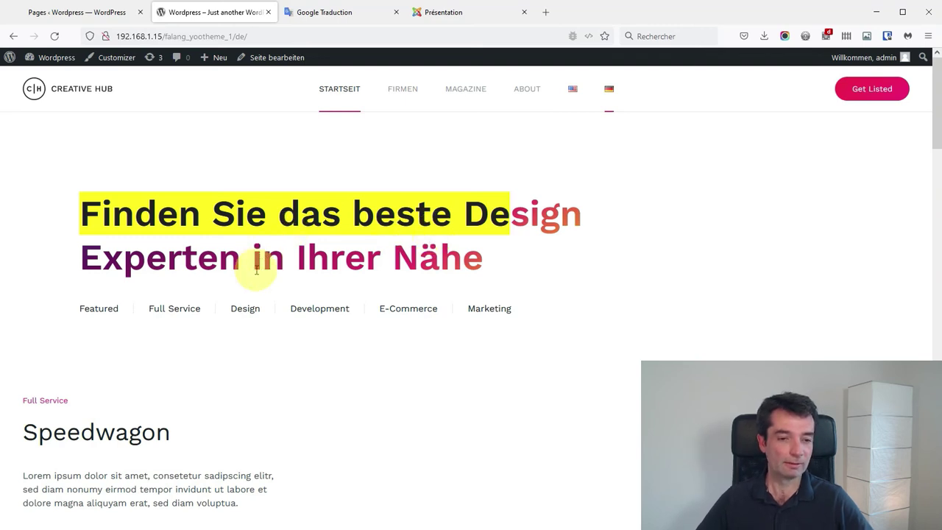
scroll(429, 332, "down", 2)
scroll(427, 330, "down", 3)
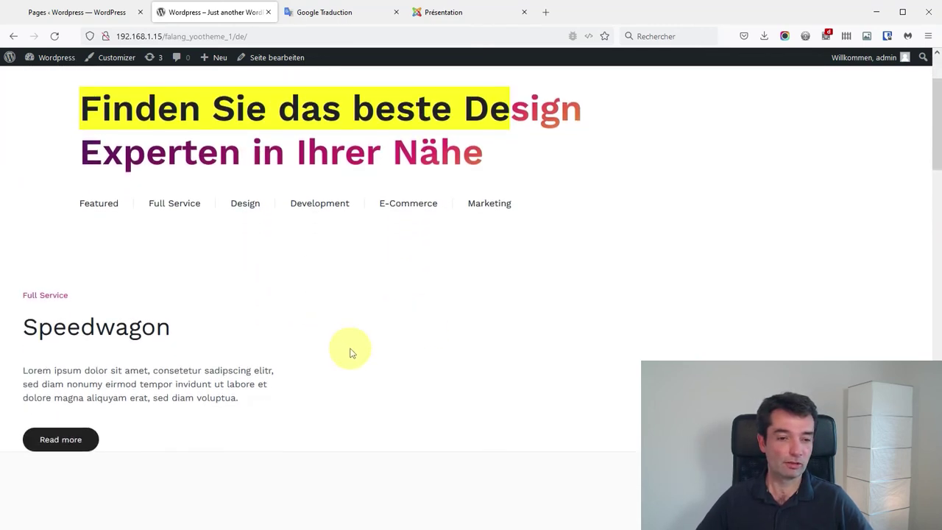
scroll(479, 312, "up", 3)
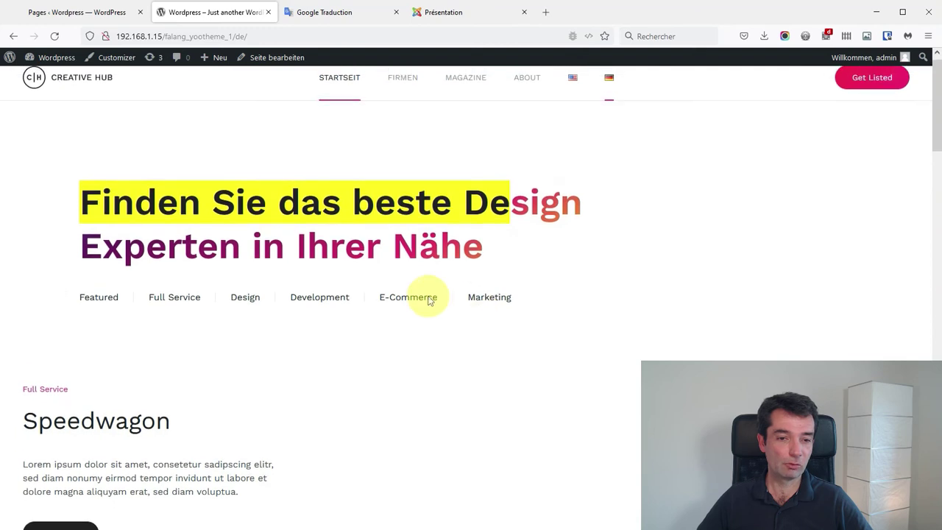
scroll(302, 327, "down", 3)
scroll(312, 334, "down", 1)
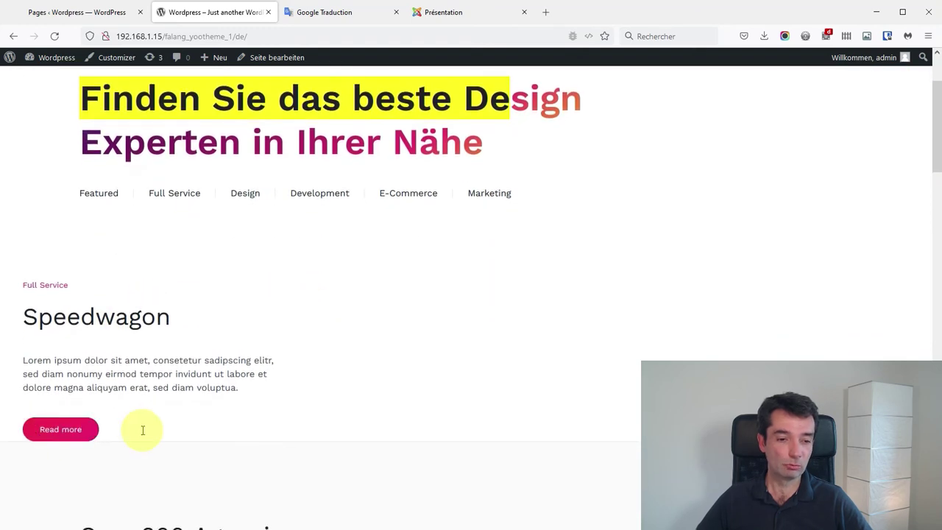
Step: Return to the admin's page list and reopen the Home page in the YOOtheme Builder
left_click(101, 13)
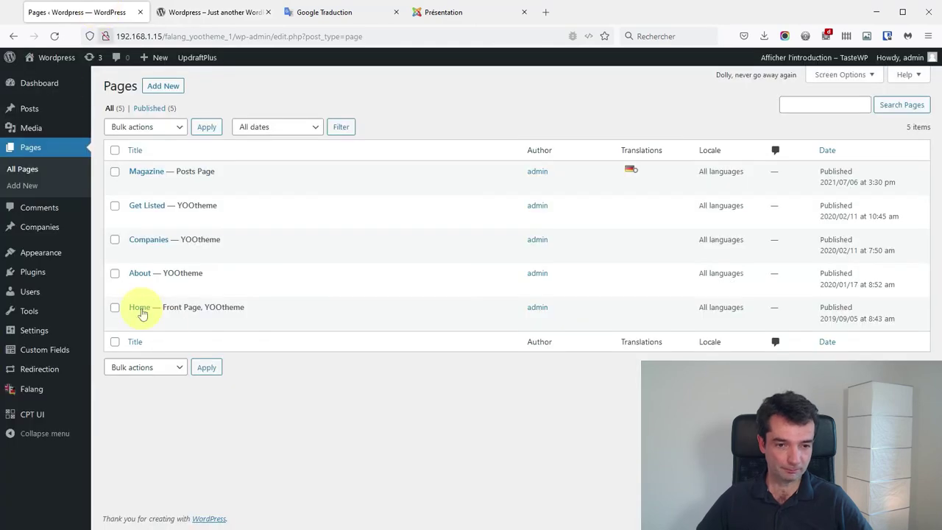
left_click(248, 324)
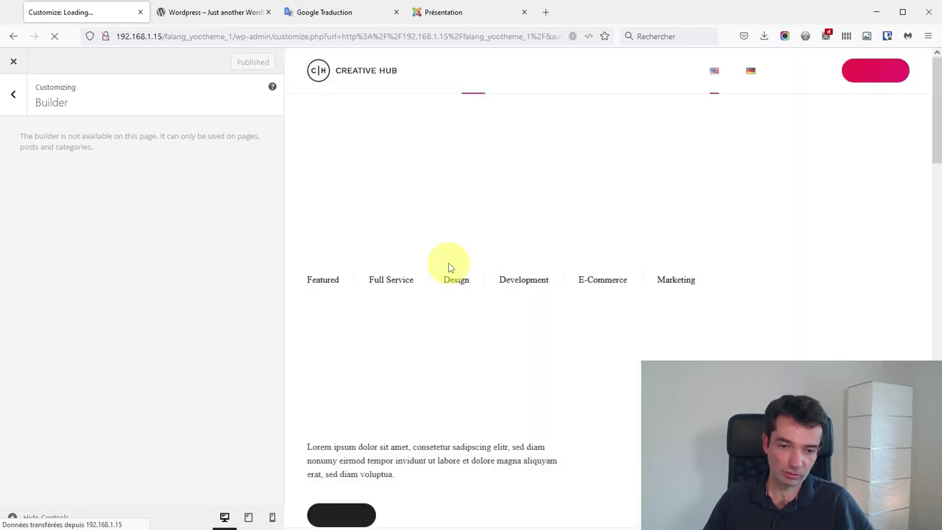
scroll(471, 368, "down", 2)
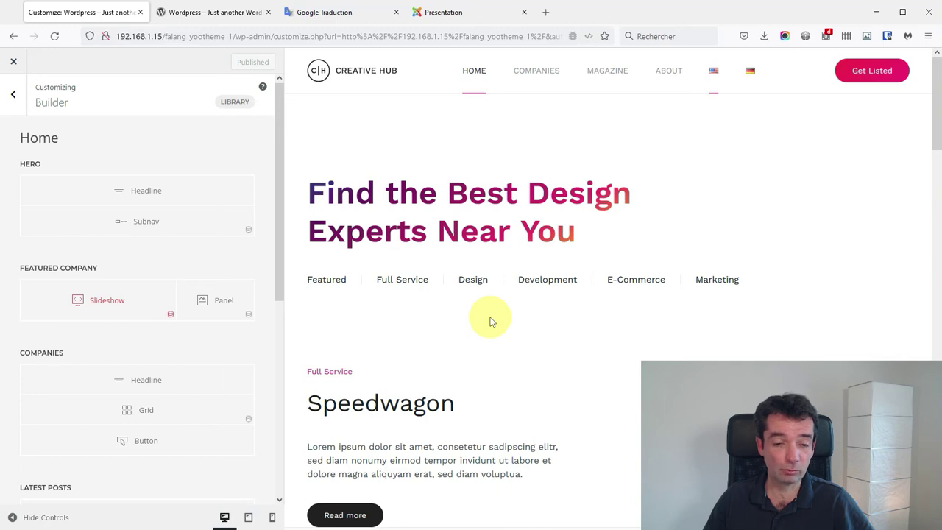
Step: Open the See All item of the Companies section's Button element and review its German translation fields and settings
scroll(345, 338, "down", 1)
scroll(124, 455, "down", 1)
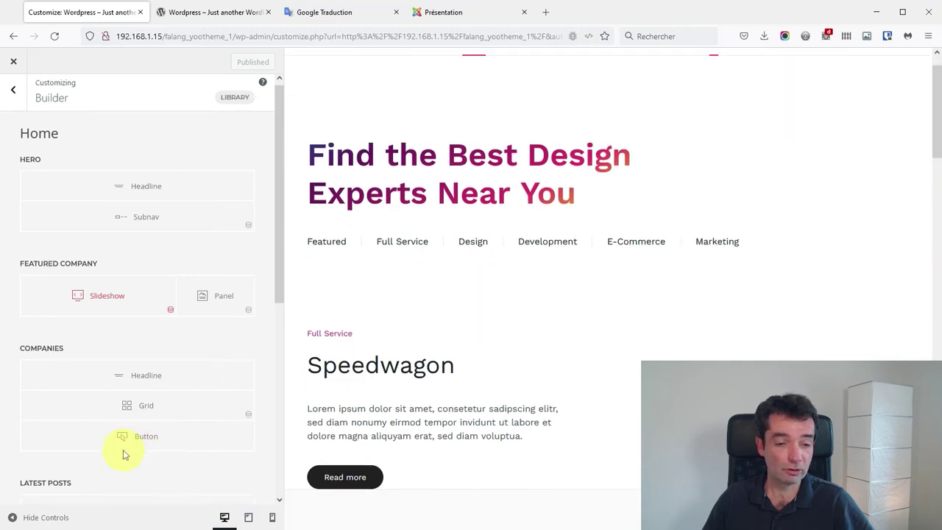
scroll(676, 368, "down", 6)
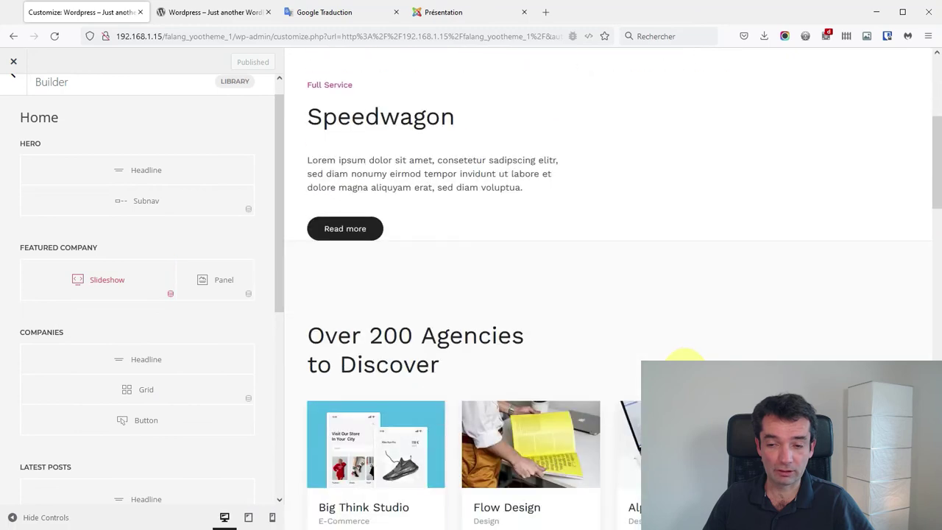
scroll(683, 343, "down", 6)
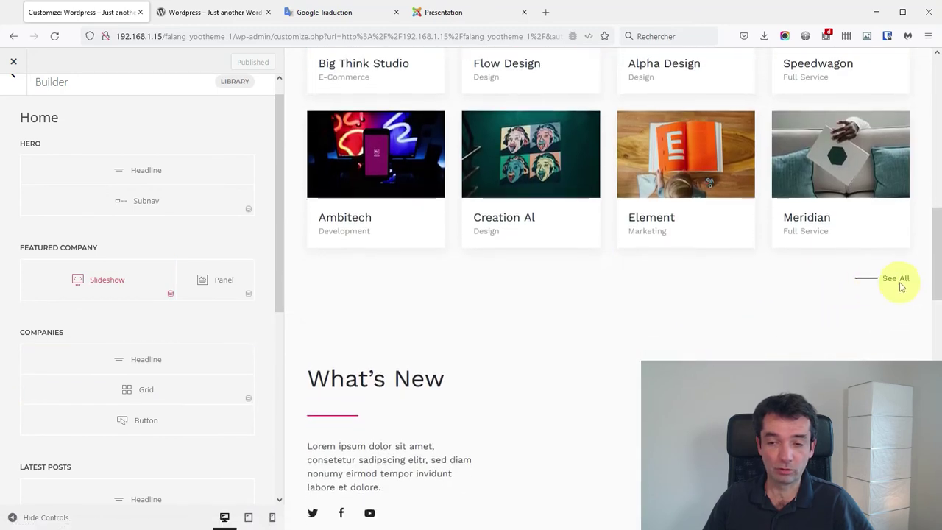
left_click(147, 425)
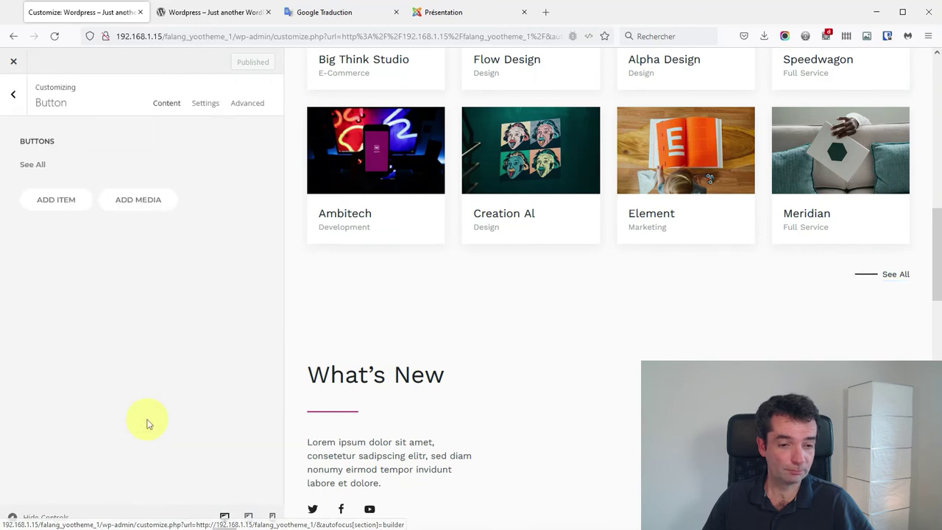
left_click(38, 167)
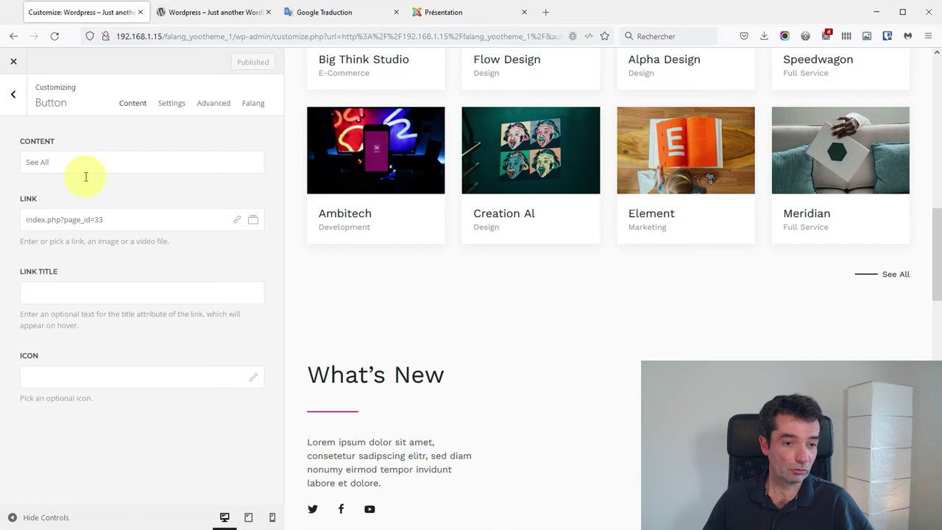
left_click(254, 105)
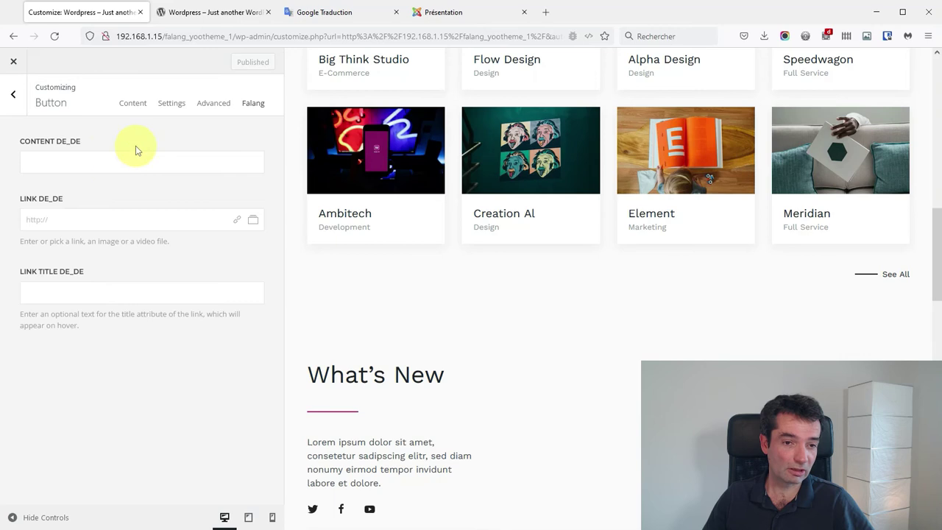
left_click(174, 111)
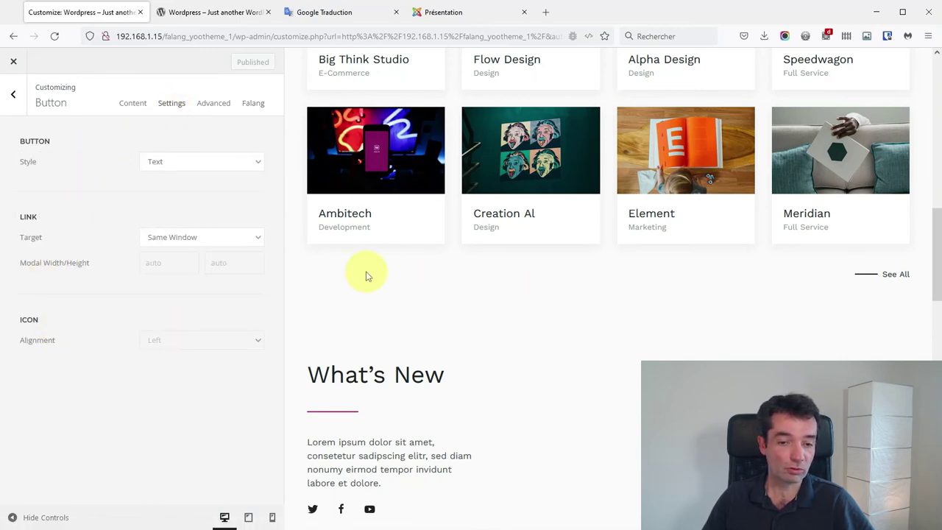
Step: Translate the button's "See All" text into German in Google Translate and copy the translation
left_click(132, 106)
left_click_drag(50, 163, 27, 160)
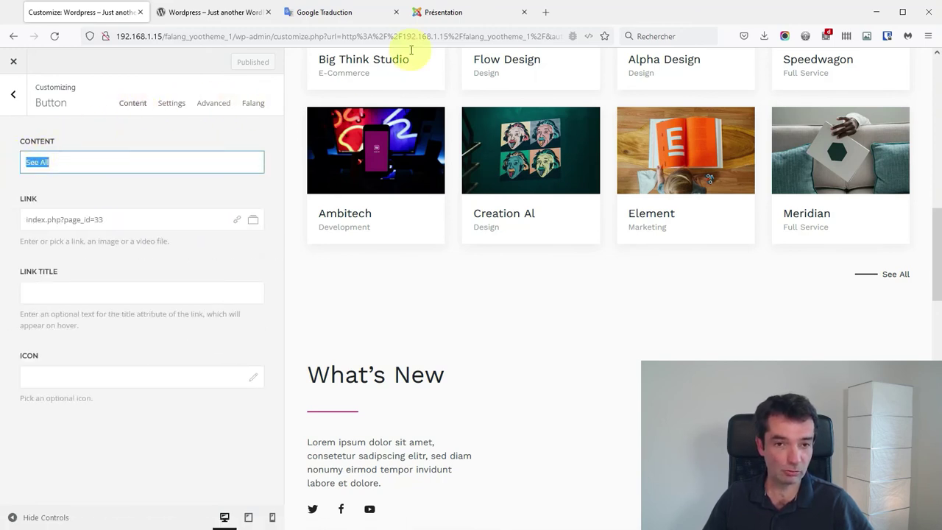
left_click(349, 11)
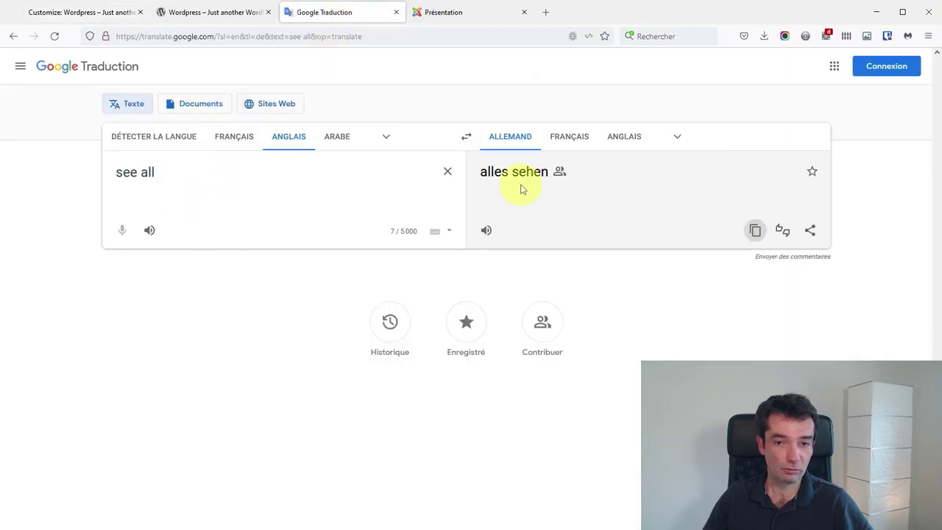
Step: Copy the German translation of "see all" and enter "alles sehen" as the See All button's German content
left_click(756, 231)
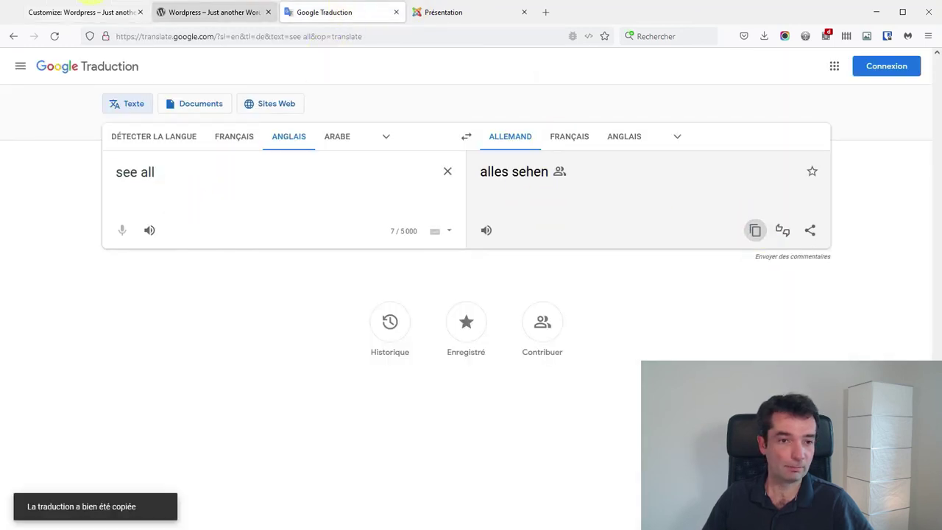
left_click(85, 18)
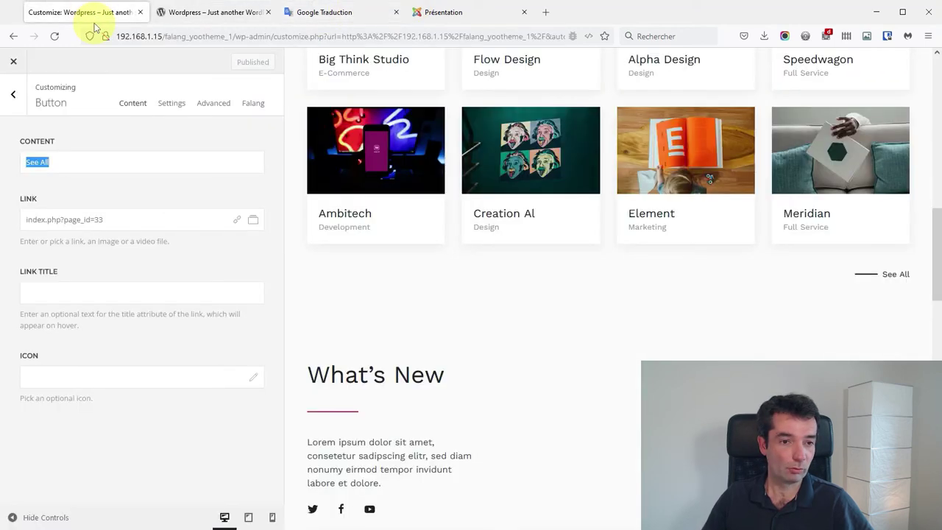
left_click(254, 106)
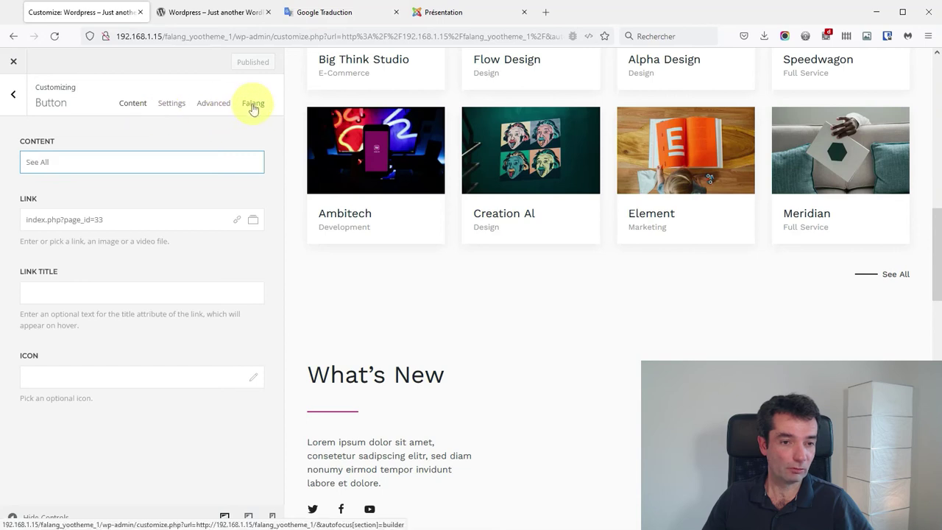
left_click(76, 160)
key("ctrl+v")
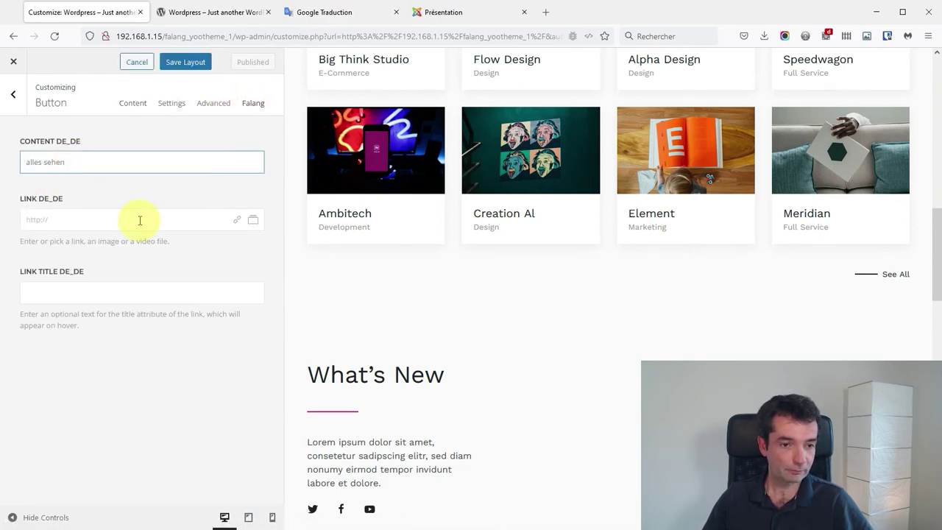
Step: Set the button's German link to "de/companies/", taken from the German Companies page's address, and save the layout
left_click(91, 220)
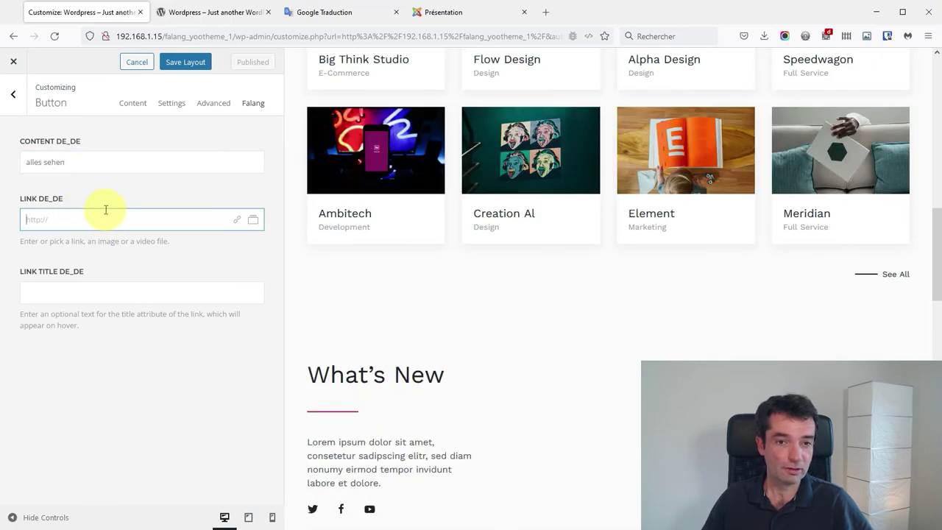
left_click(211, 12)
mouse_move(415, 93)
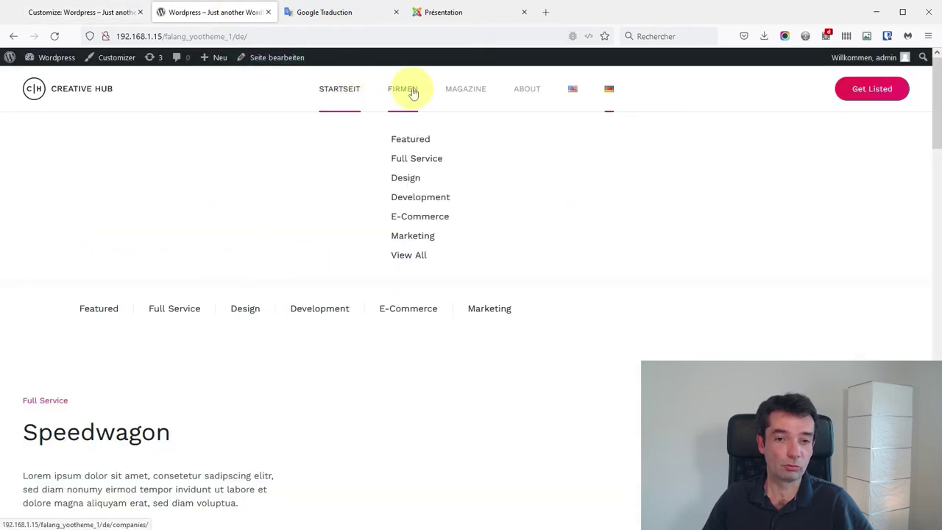
left_click(414, 94)
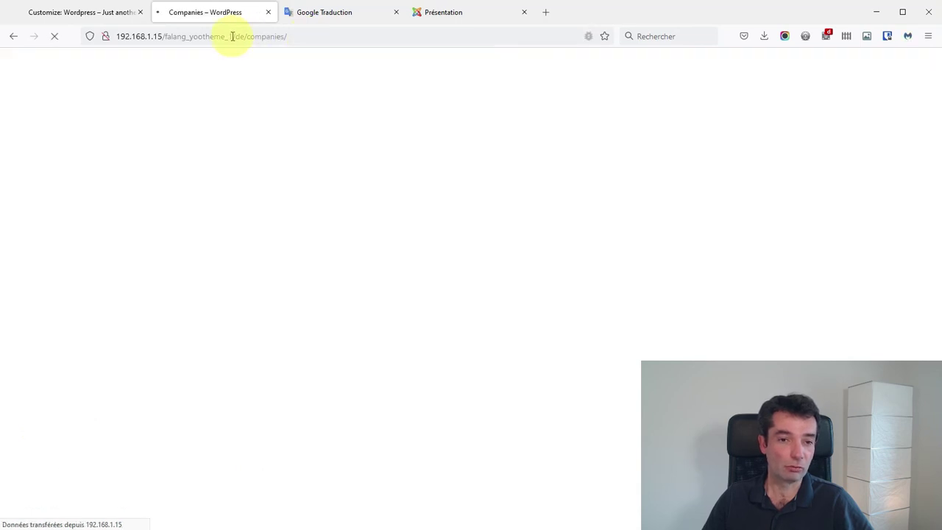
left_click_drag(235, 36, 327, 39)
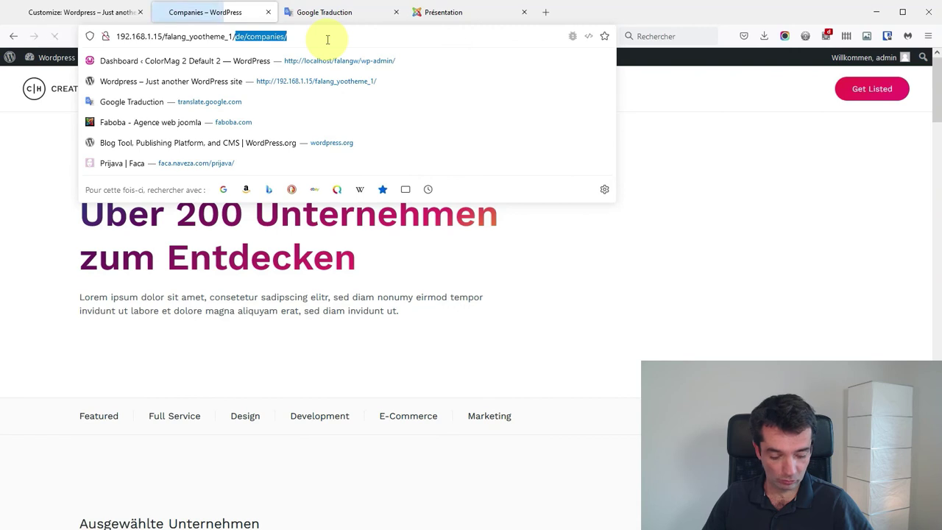
left_click(94, 14)
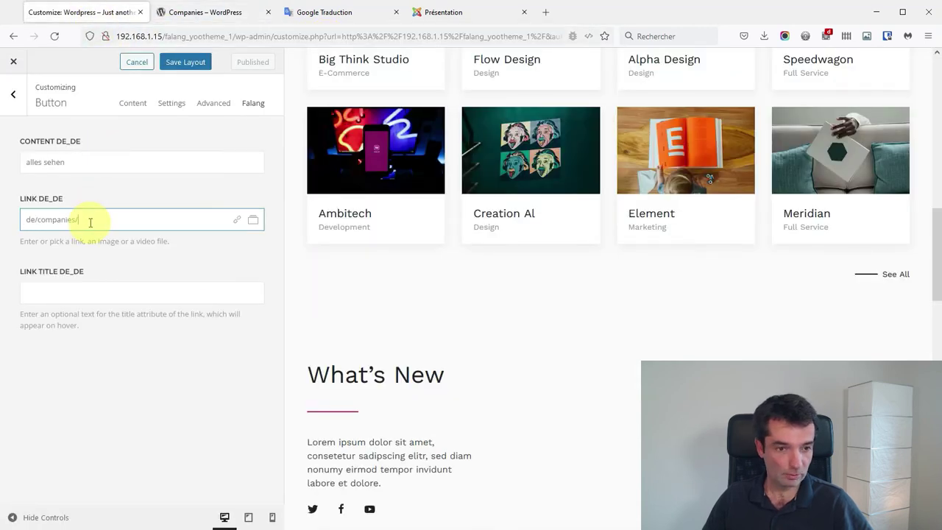
left_click(185, 62)
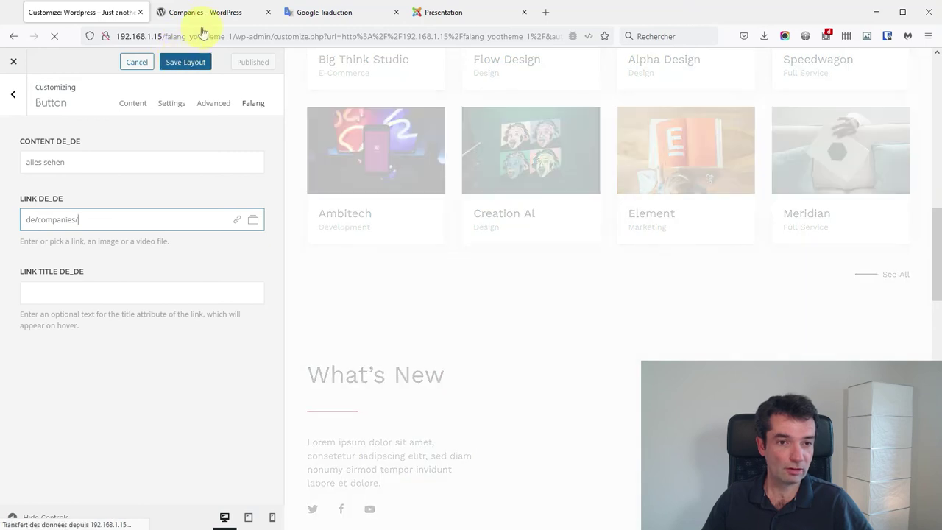
Step: Open the German front page, follow the "alles sehen" link below the company grid and check the page headline it leads to
left_click(210, 15)
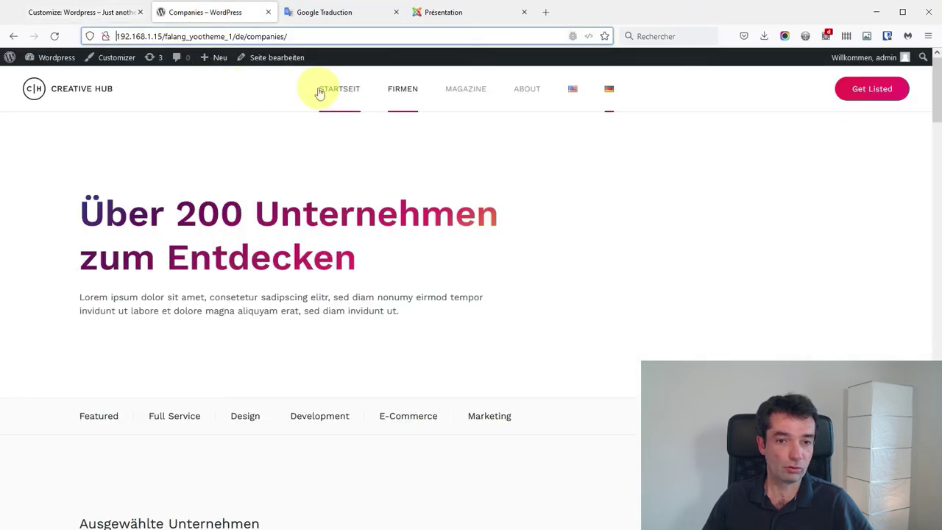
left_click(109, 13)
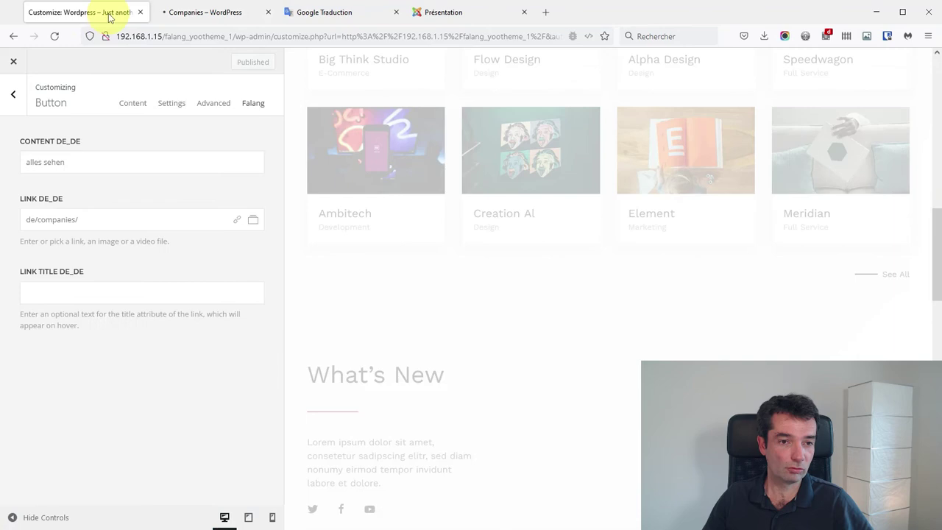
left_click(199, 14)
left_click(416, 96)
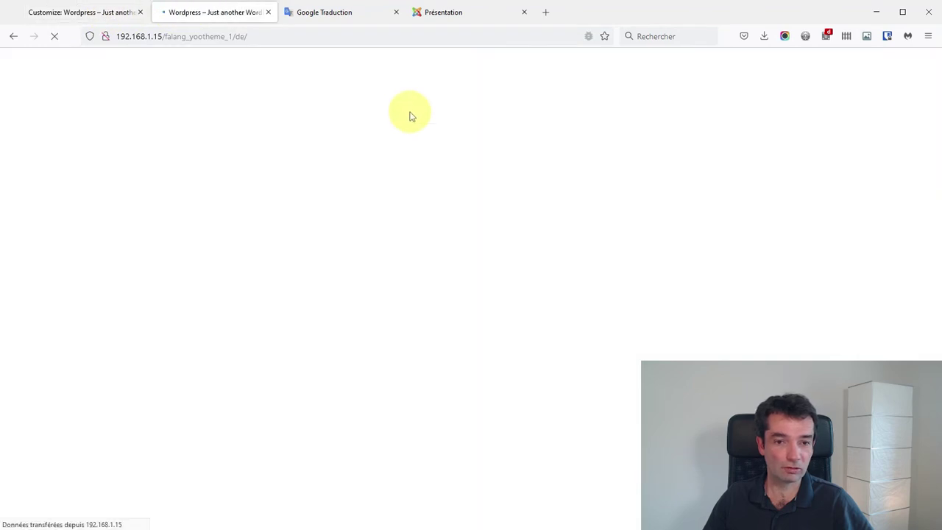
scroll(522, 179, "down", 4)
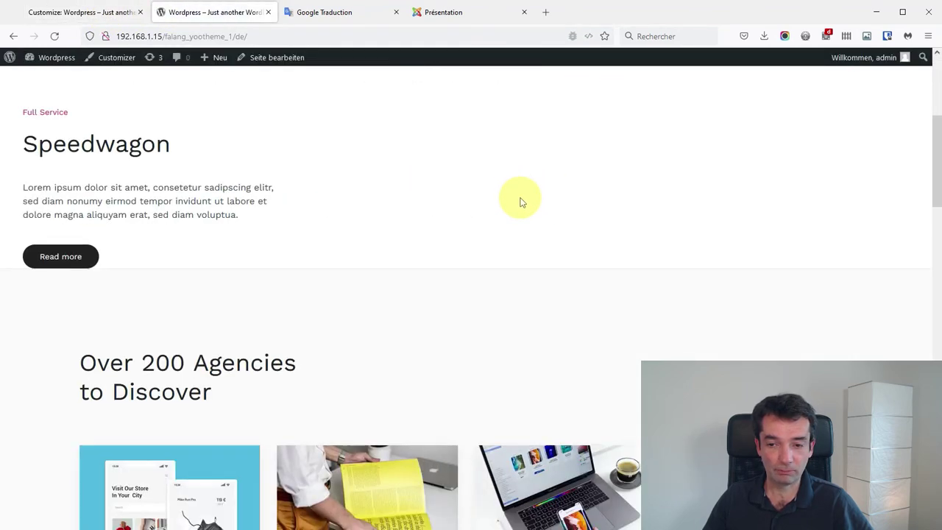
scroll(520, 201, "down", 7)
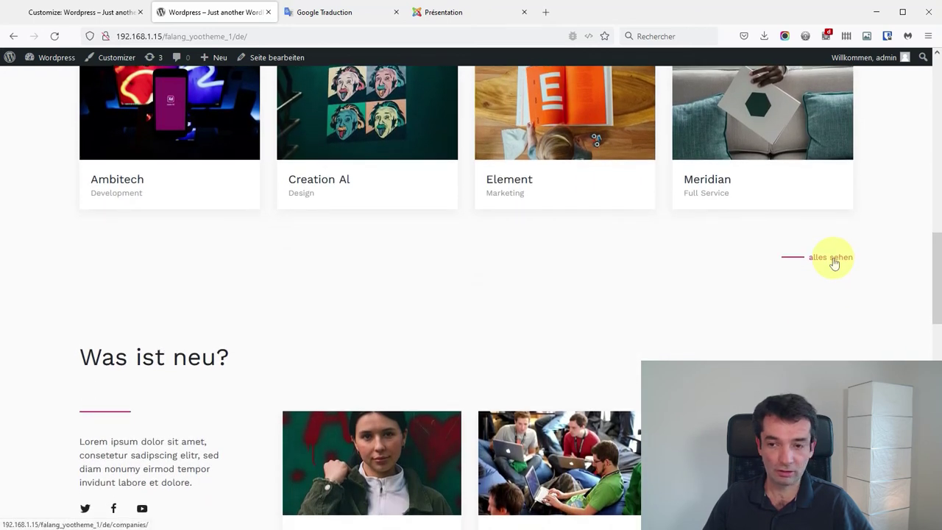
left_click(833, 262)
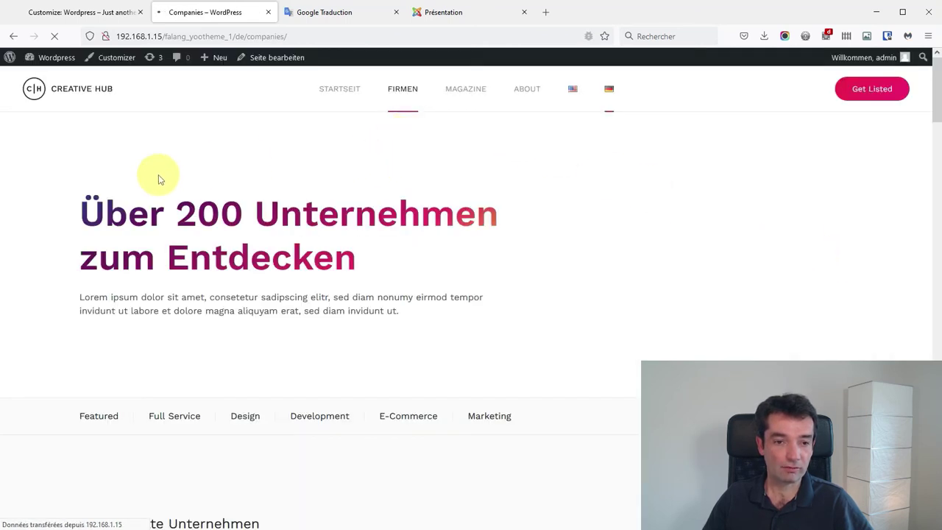
left_click_drag(104, 212, 410, 274)
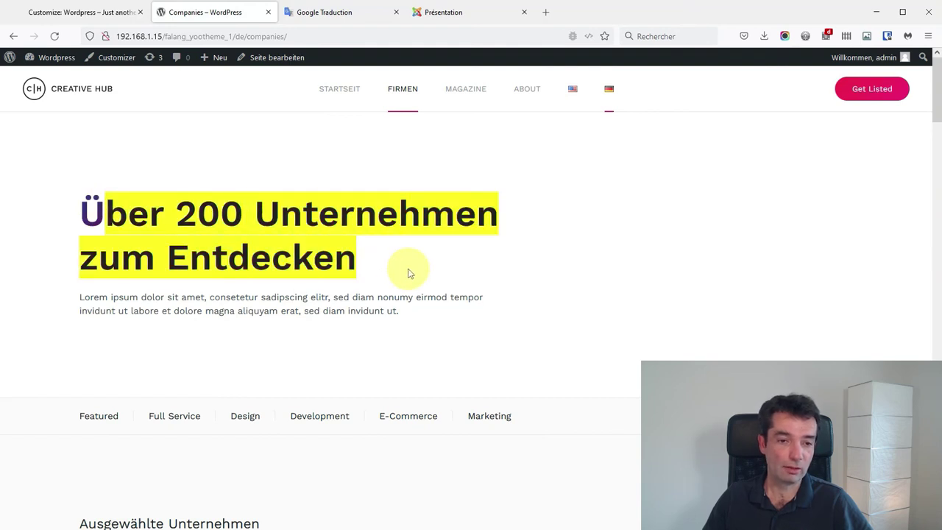
Step: Open the Companies page in the YOOtheme Builder, change the Hero headline's German text to "Über 2000 Unternehmen zum Entdecken" and save the layout
left_click(108, 14)
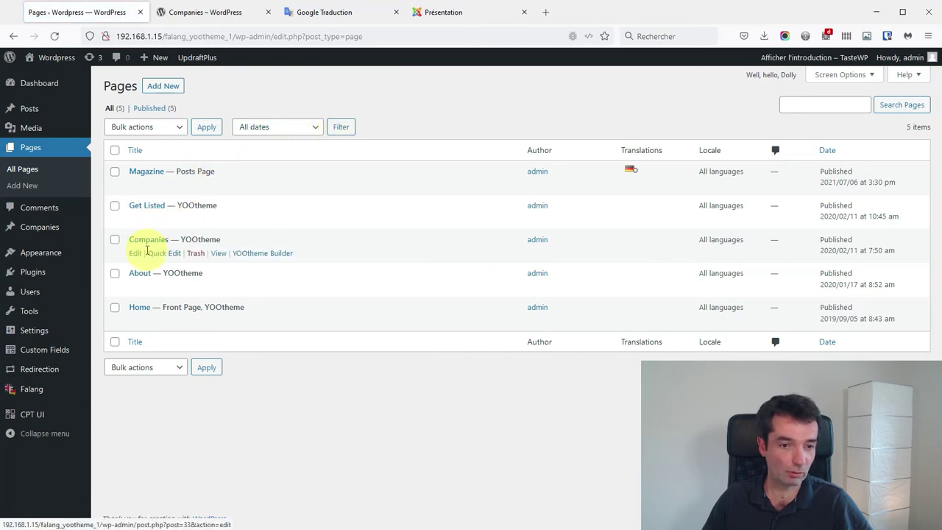
left_click(264, 255)
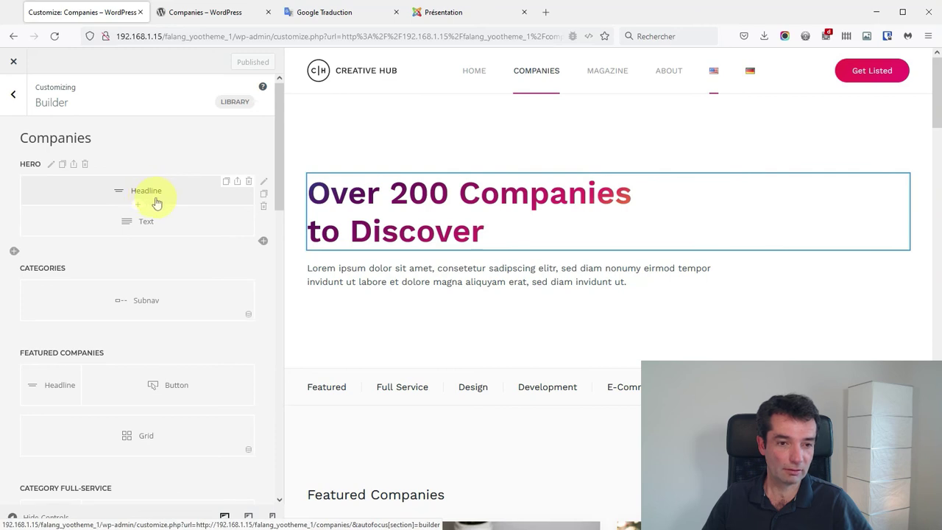
left_click(146, 192)
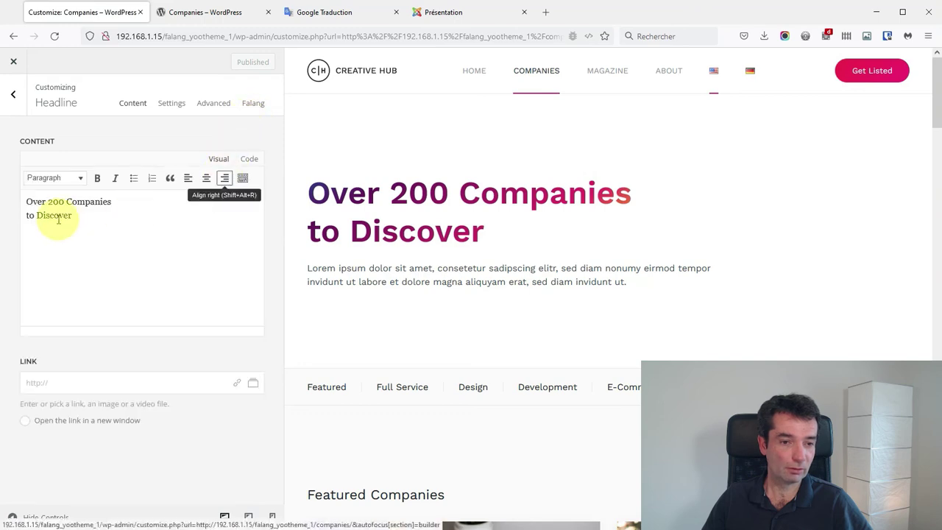
left_click(253, 107)
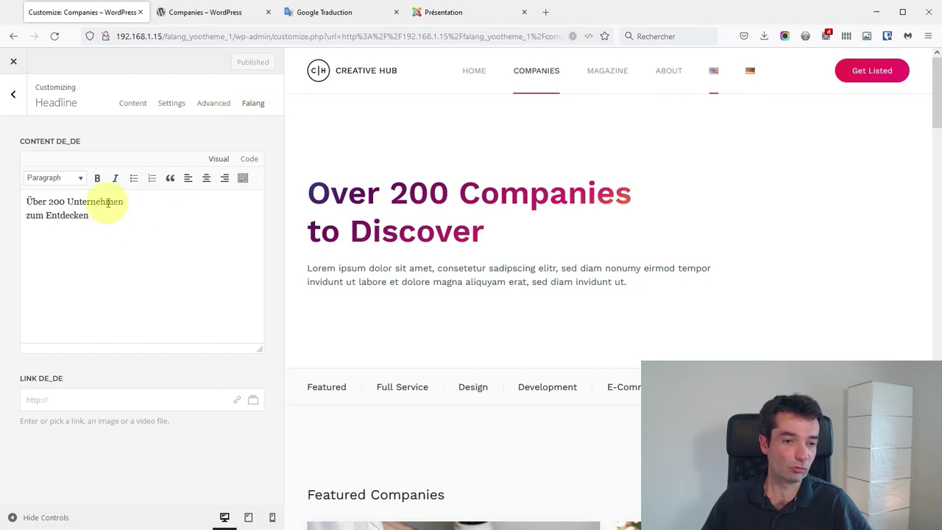
left_click(69, 200)
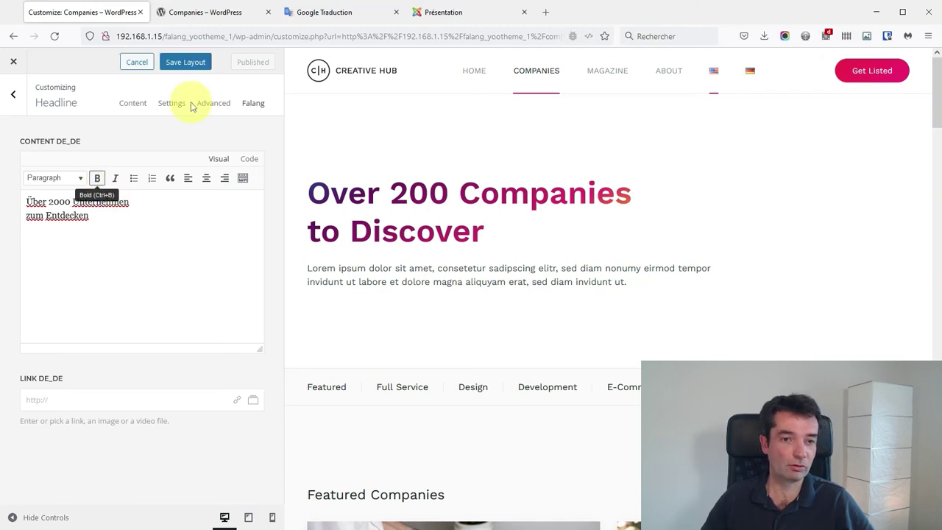
left_click(195, 65)
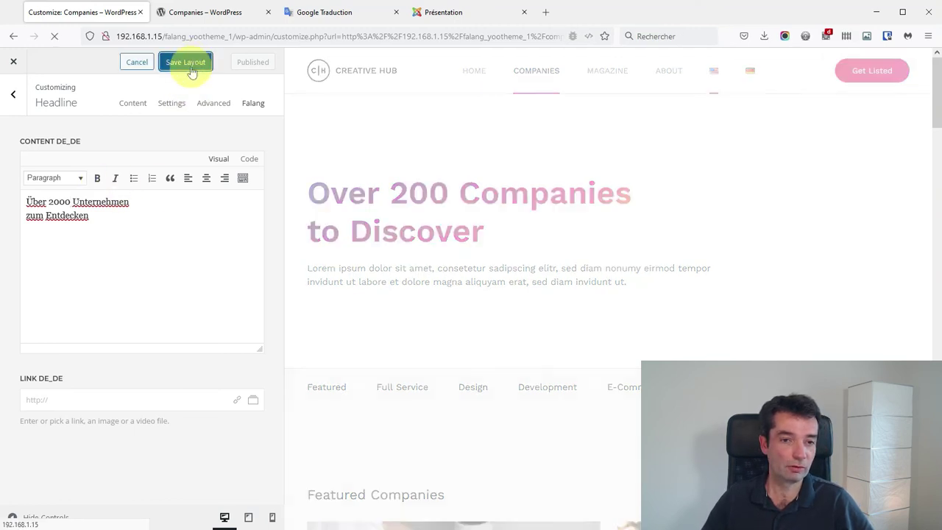
Step: Reload the German Companies page and check the number in its Hero headline
left_click(211, 15)
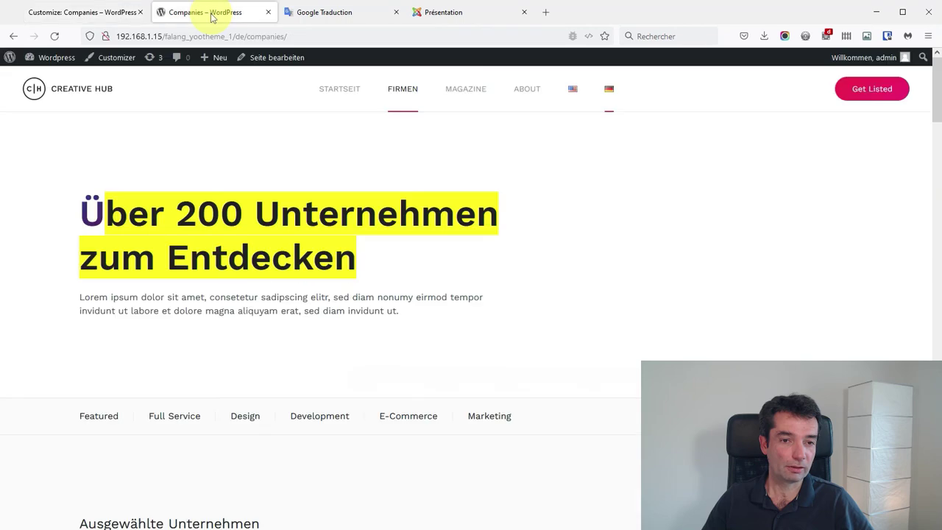
left_click(116, 15)
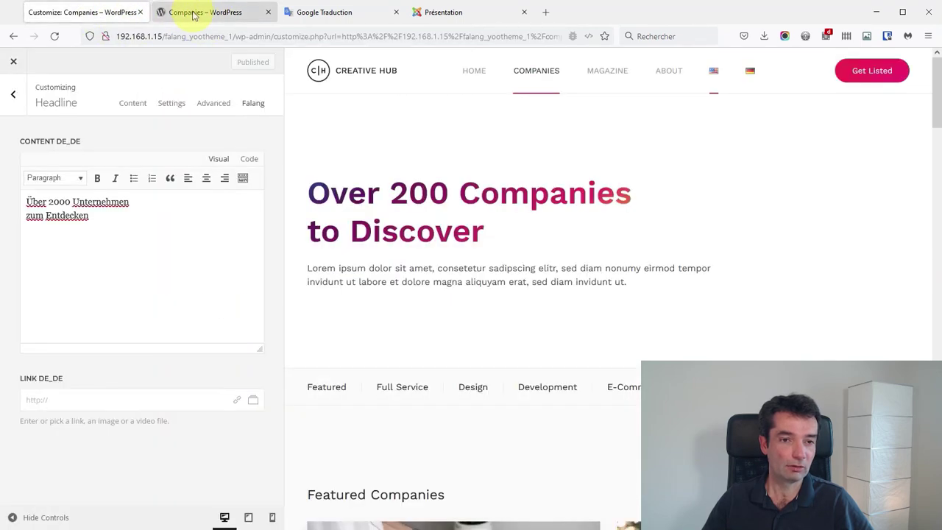
left_click(195, 16)
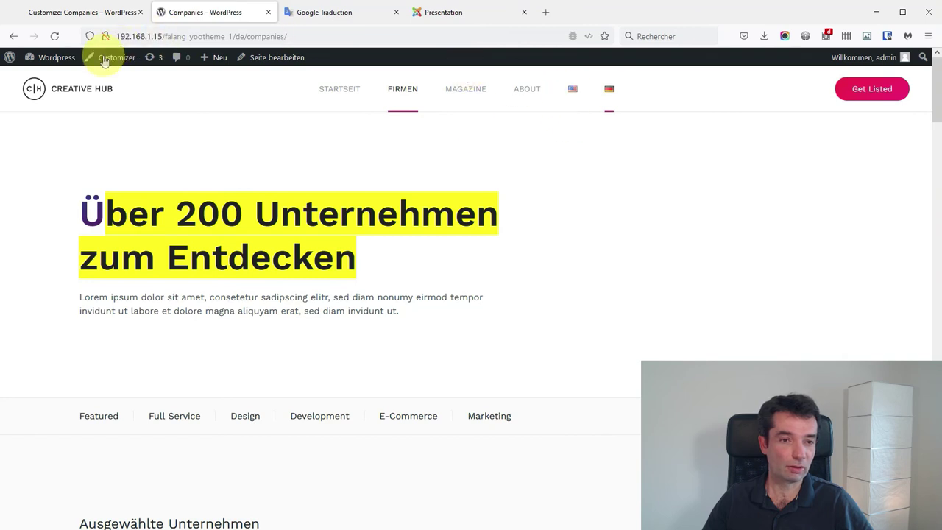
left_click(58, 37)
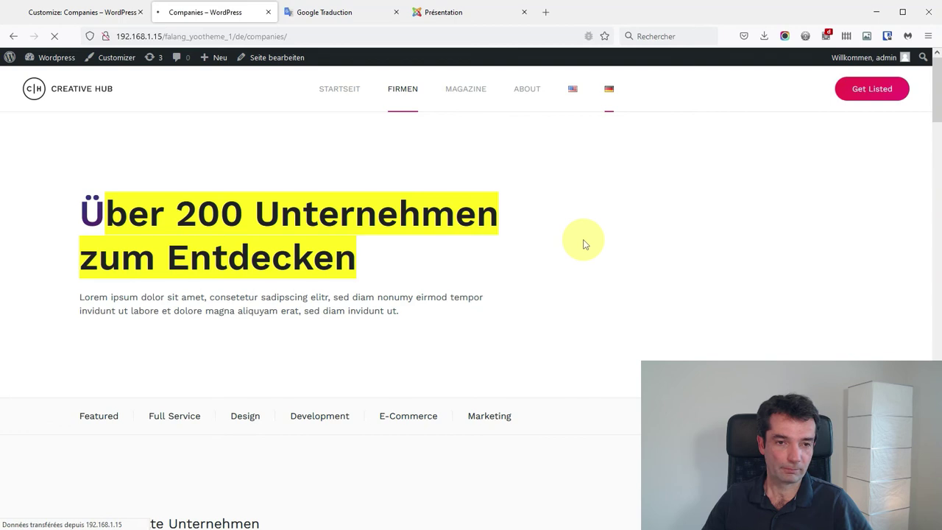
left_click_drag(184, 210, 243, 213)
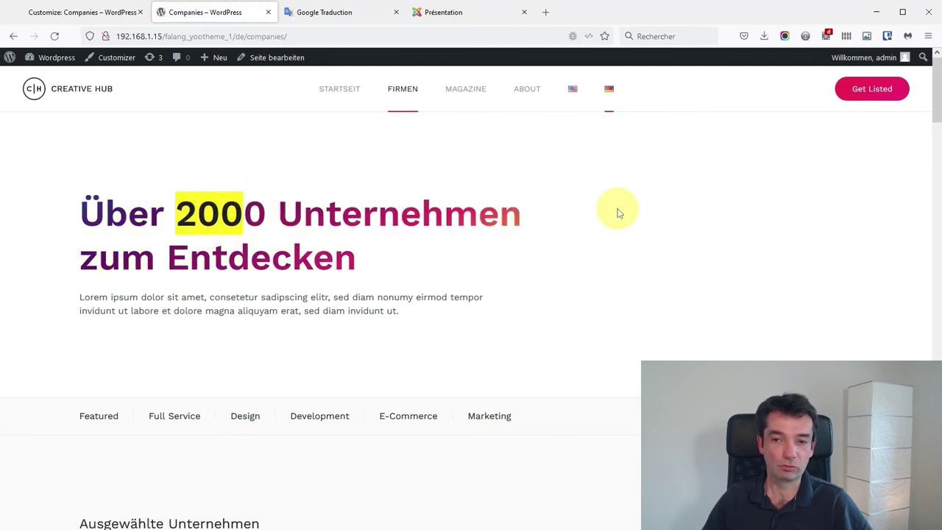
Step: View the German front page's category links, reopen the Home page in the YOOtheme Builder and inspect the Hero section's Subnav element
left_click(339, 92)
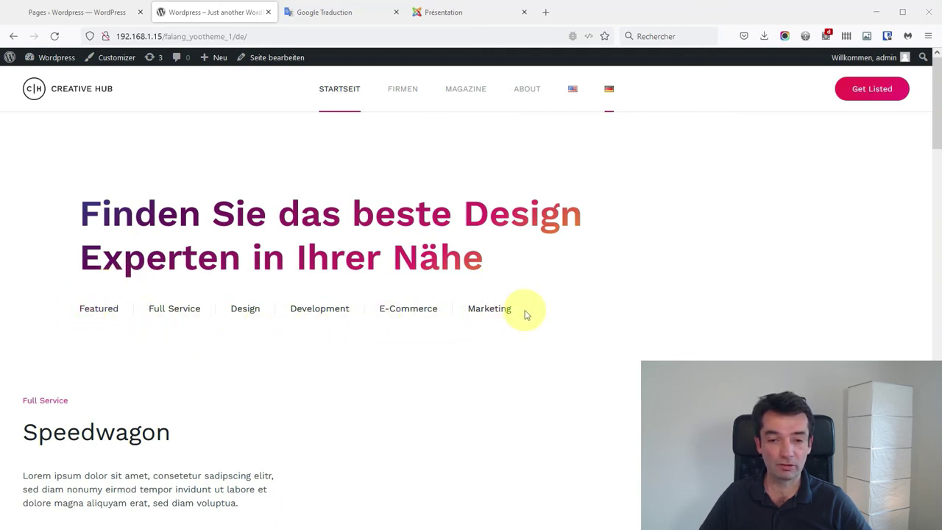
left_click(111, 13)
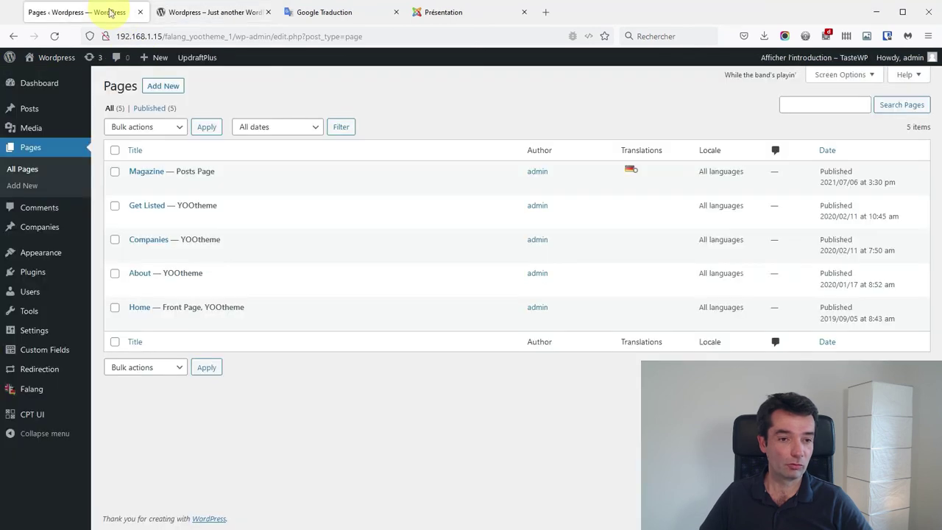
mouse_move(165, 319)
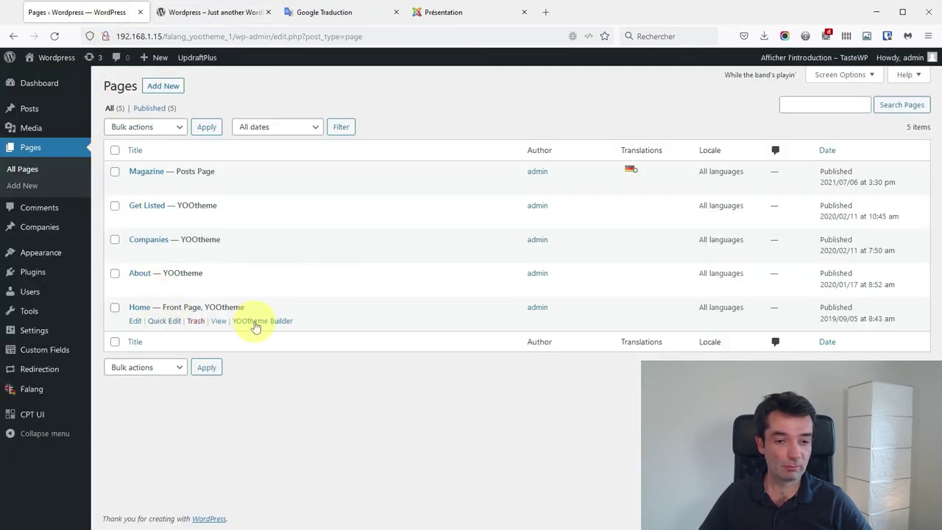
left_click(256, 324)
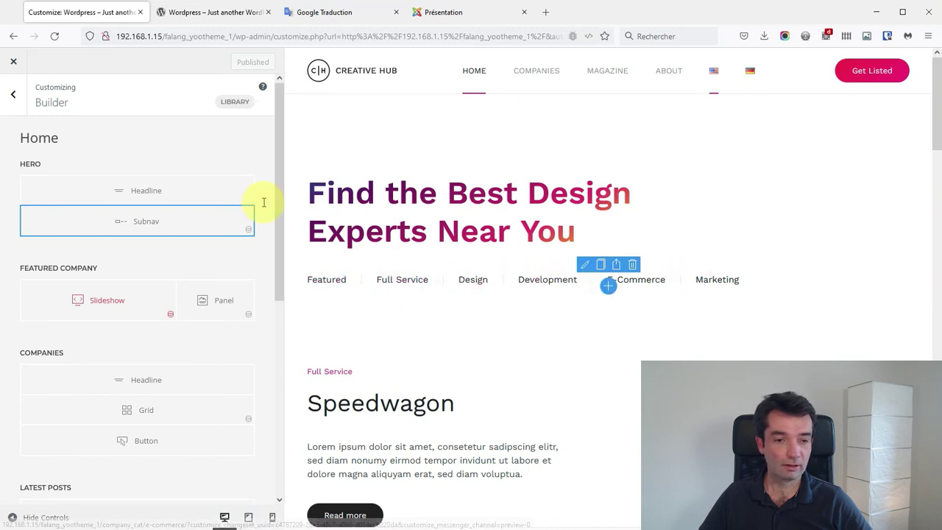
left_click(144, 226)
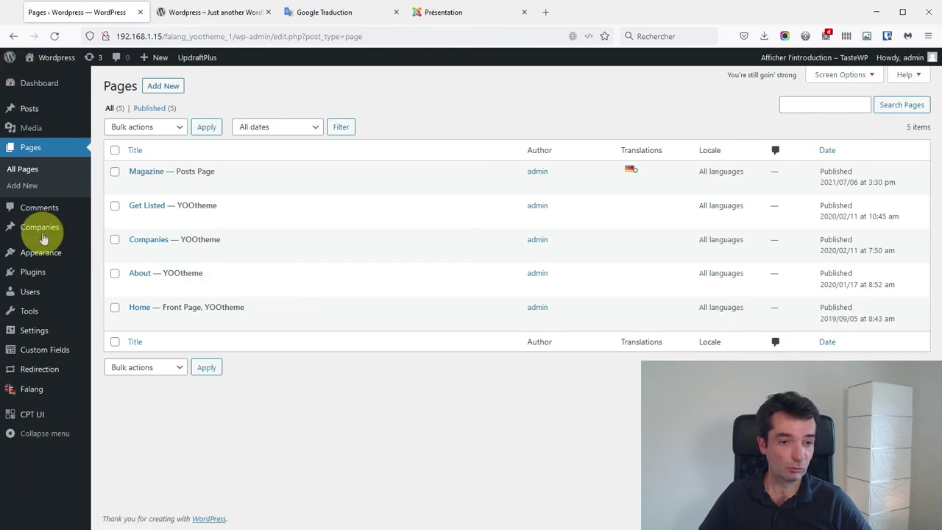
Step: Open the category list of the Companies post type in the WordPress admin
mouse_move(42, 230)
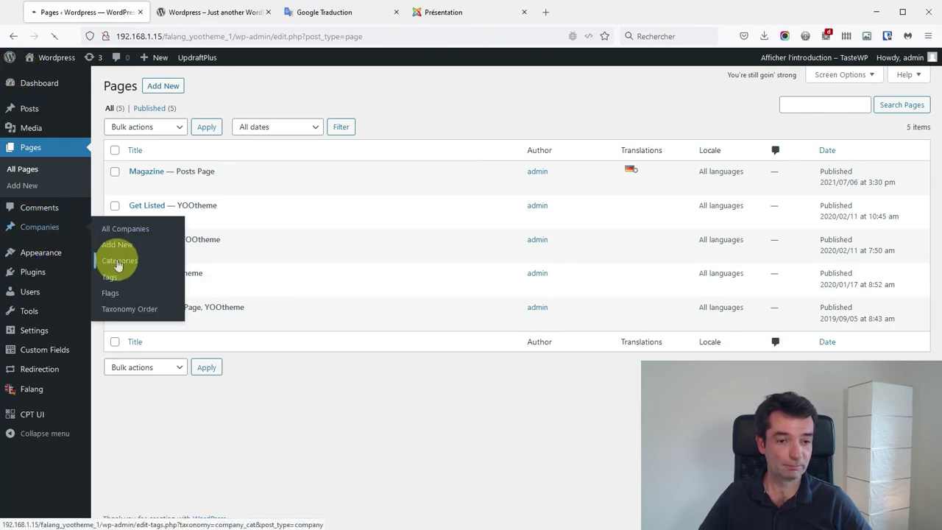
left_click(117, 265)
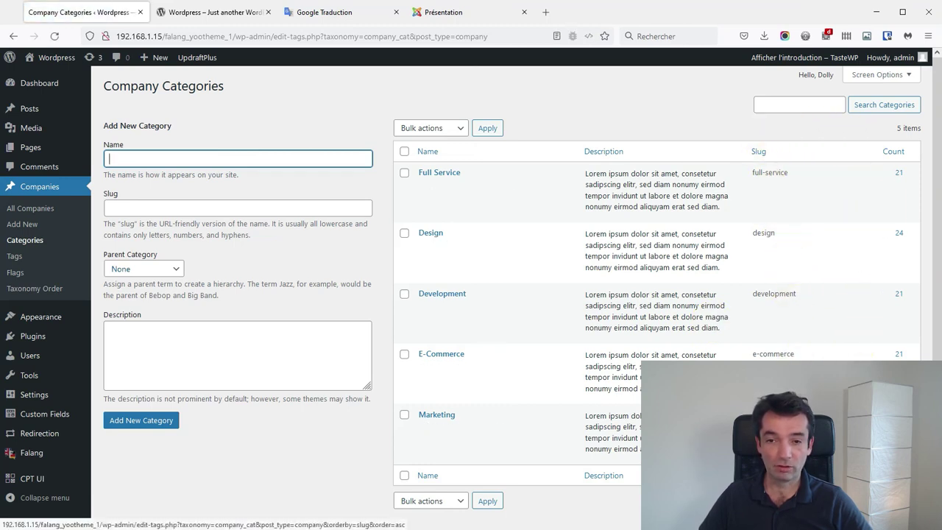
Step: Enable translation of the Company Categories and Company Tags taxonomies in Falang's translate options and save the settings
mouse_move(48, 451)
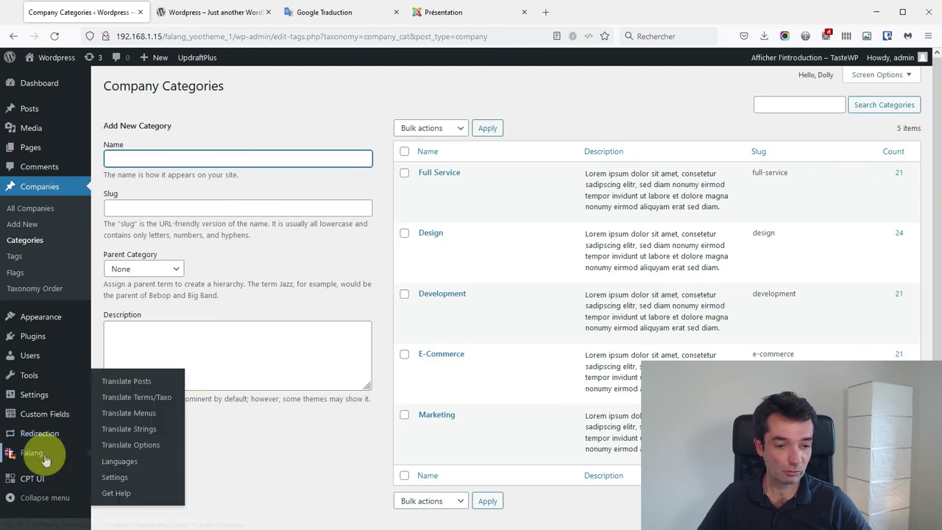
left_click(116, 479)
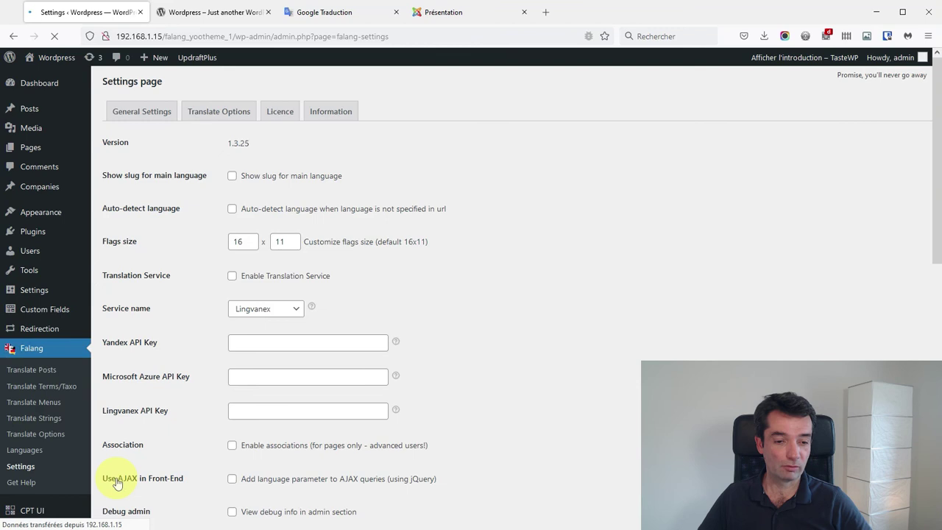
left_click(211, 114)
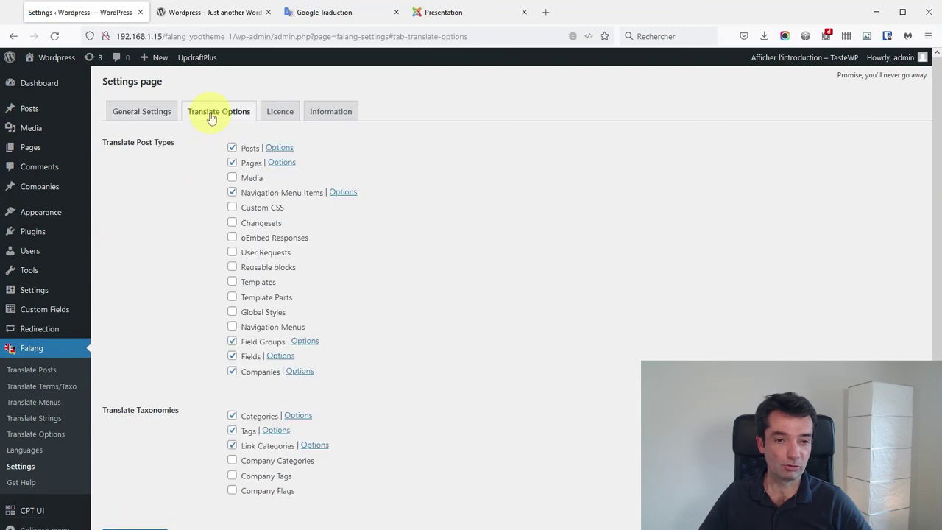
scroll(419, 302, "down", 2)
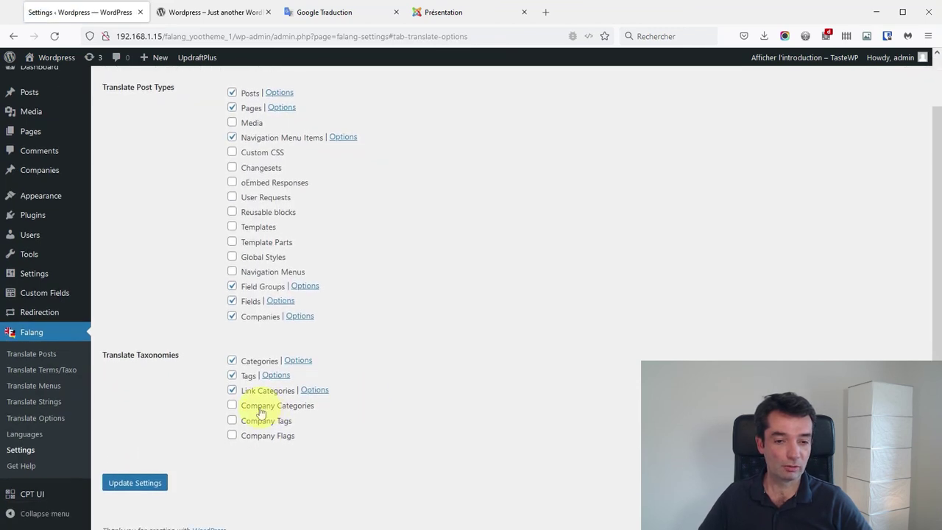
left_click(233, 405)
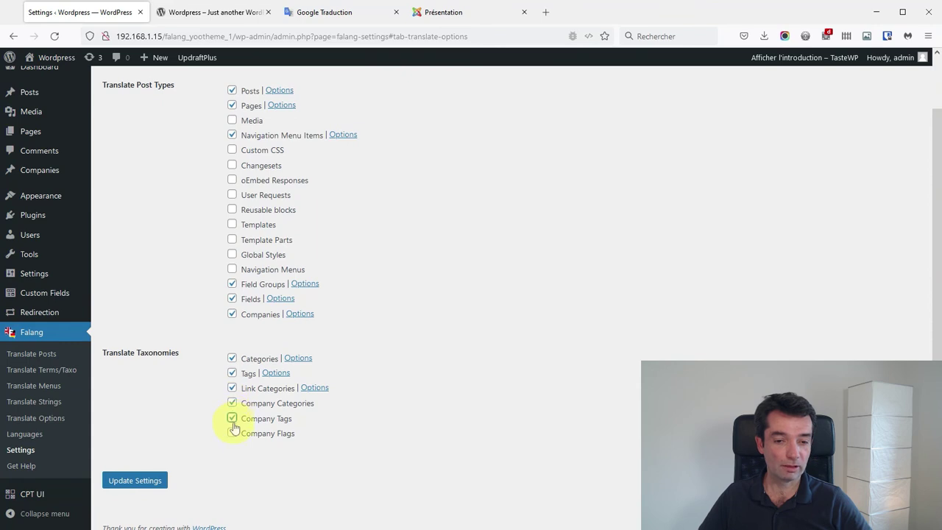
left_click(135, 482)
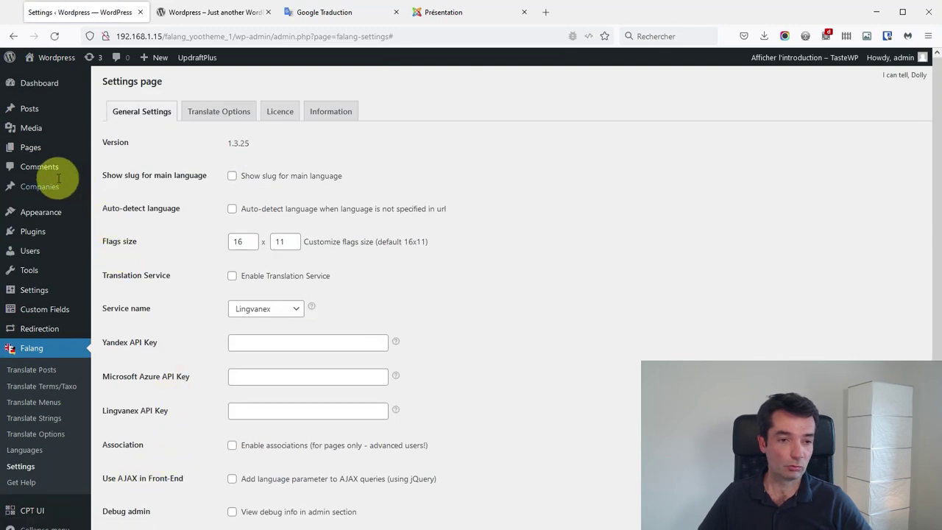
Step: Open the Full Service company category for editing and review its Deutsch translation fields
mouse_move(42, 184)
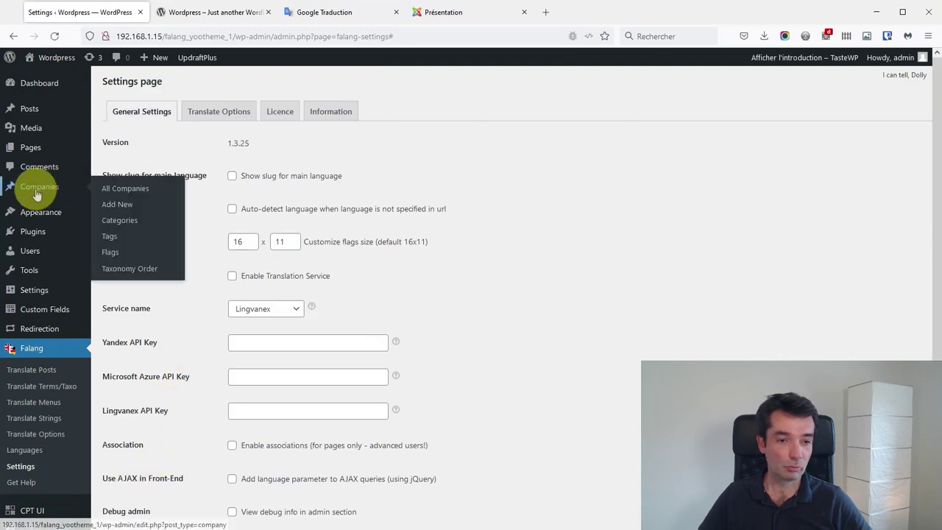
left_click(120, 221)
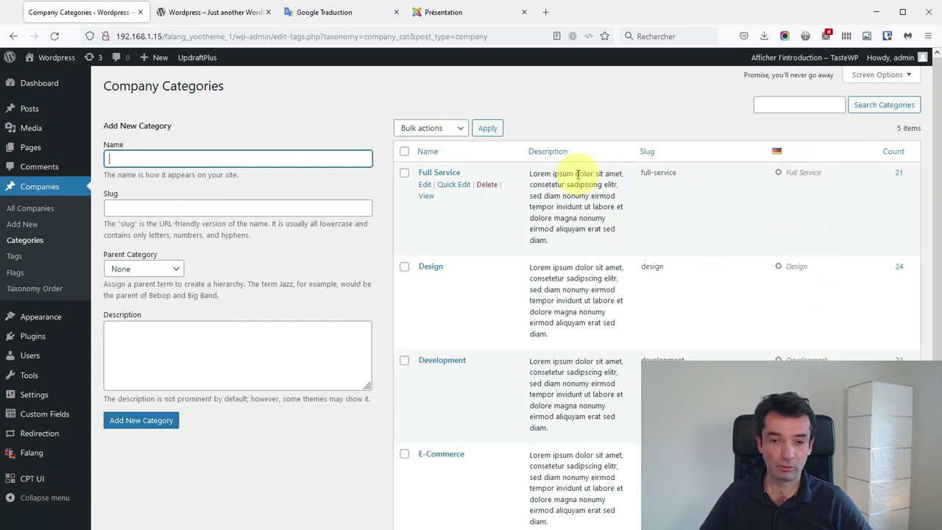
left_click(425, 186)
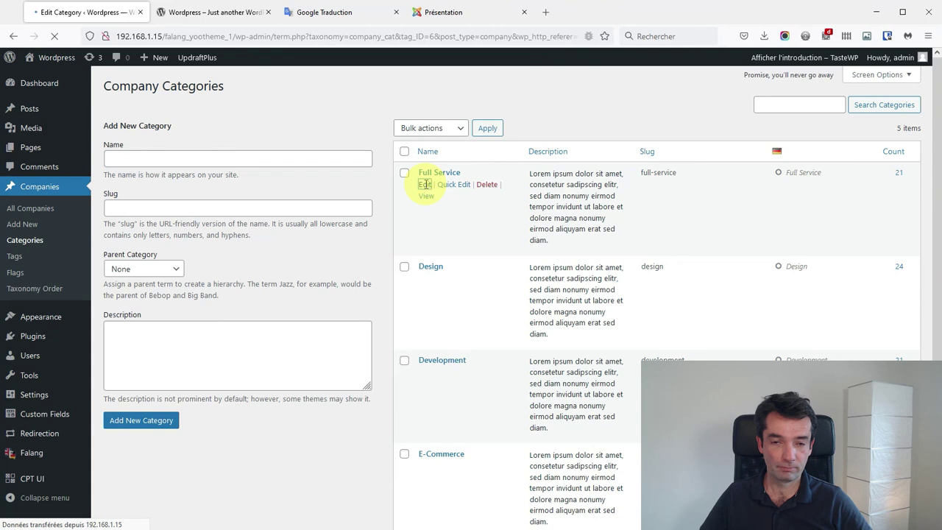
scroll(237, 216, "down", 1)
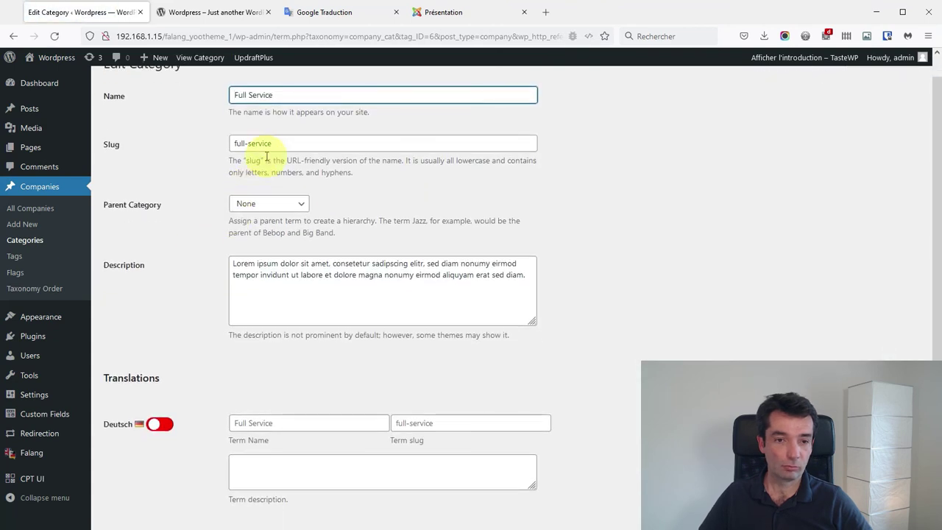
scroll(257, 180, "up", 1)
scroll(220, 371, "down", 2)
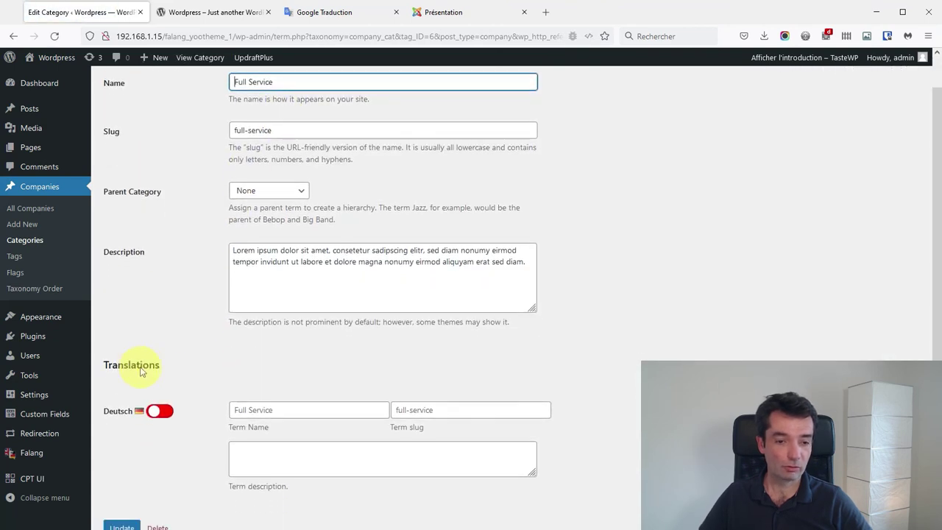
scroll(290, 273, "up", 2)
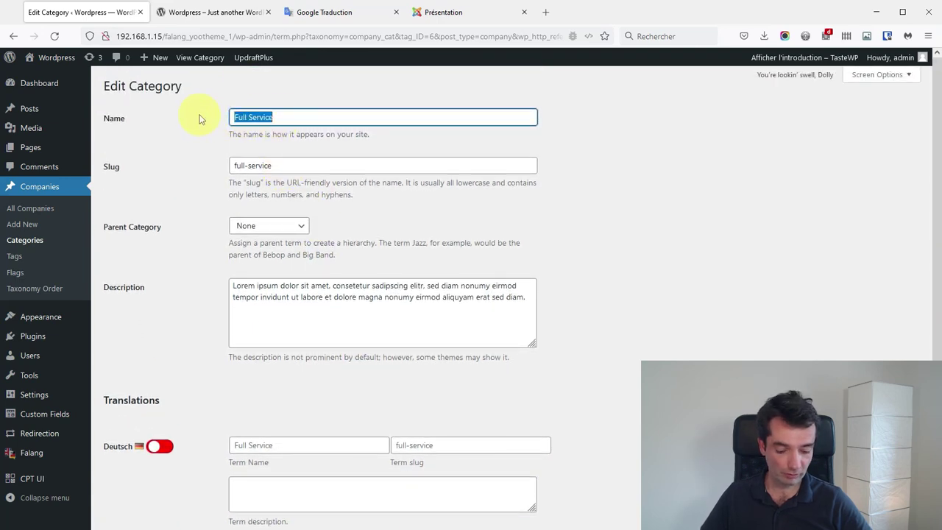
Step: Translate "Full Service" from English to German in Google Translate, copy the result and return to the category editor
left_click(312, 14)
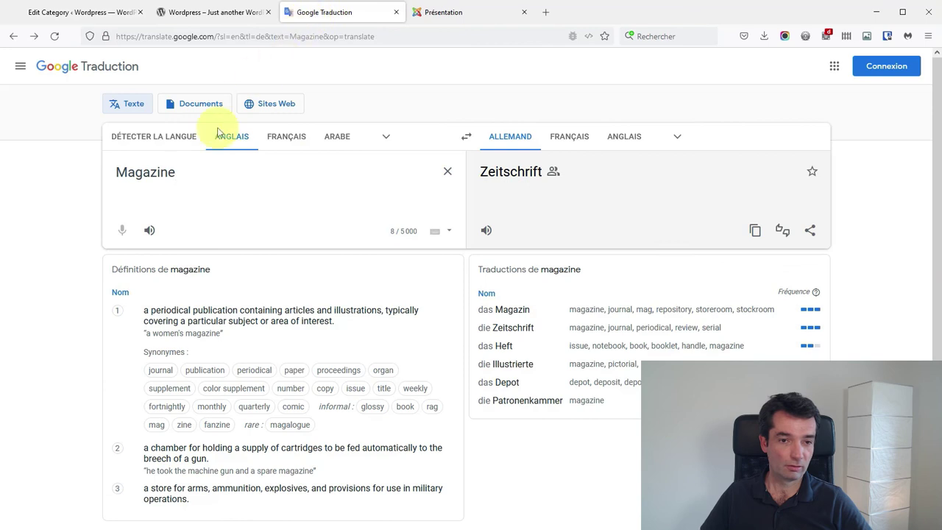
left_click_drag(180, 175, 94, 177)
type("Full Service")
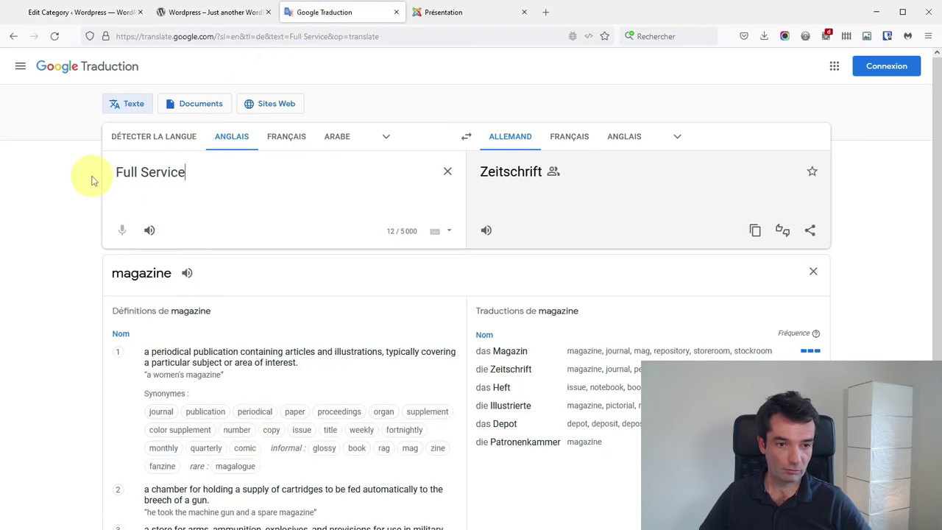
left_click(754, 232)
left_click(81, 12)
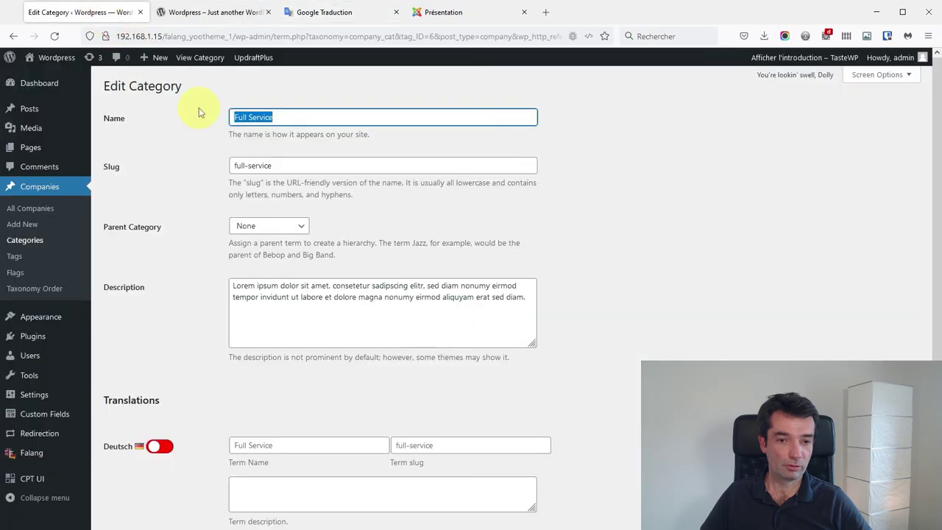
Step: Set the category's German term name to "Rundumservice", enable its Deutsch translation and update the category
left_click(270, 446)
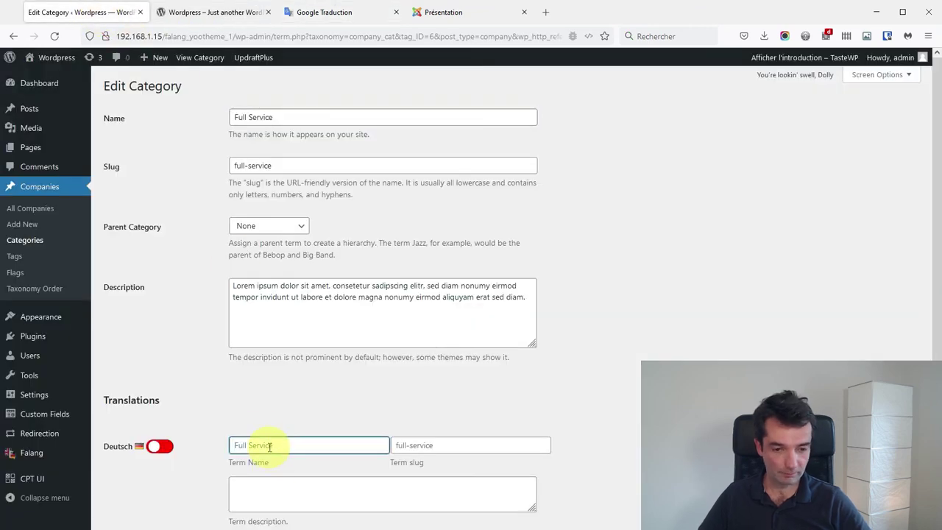
left_click(159, 446)
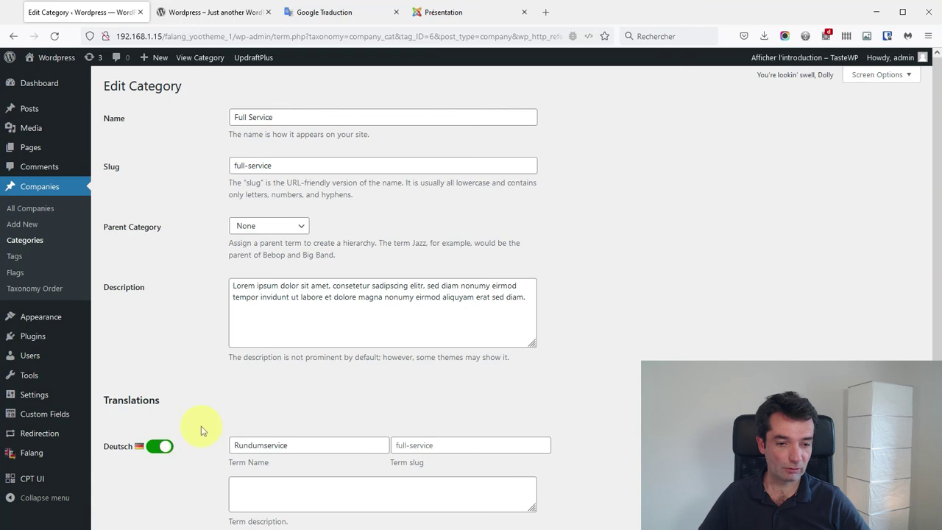
scroll(206, 431, "down", 2)
left_click(123, 484)
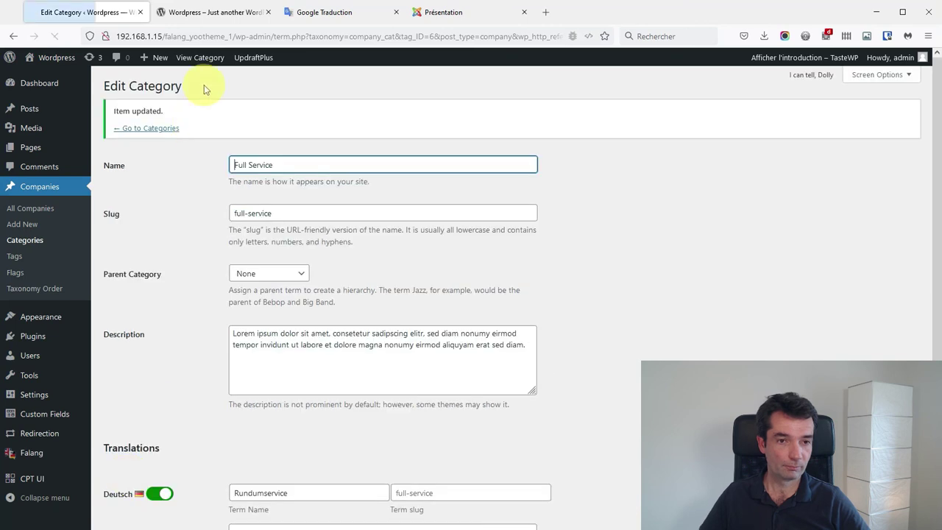
Step: Return to the German front page to check the Full Service category link
left_click(219, 18)
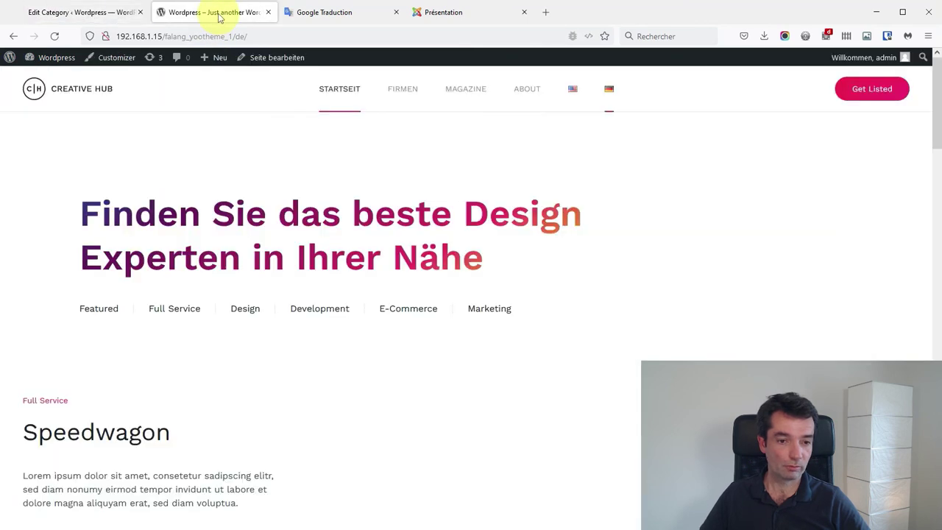